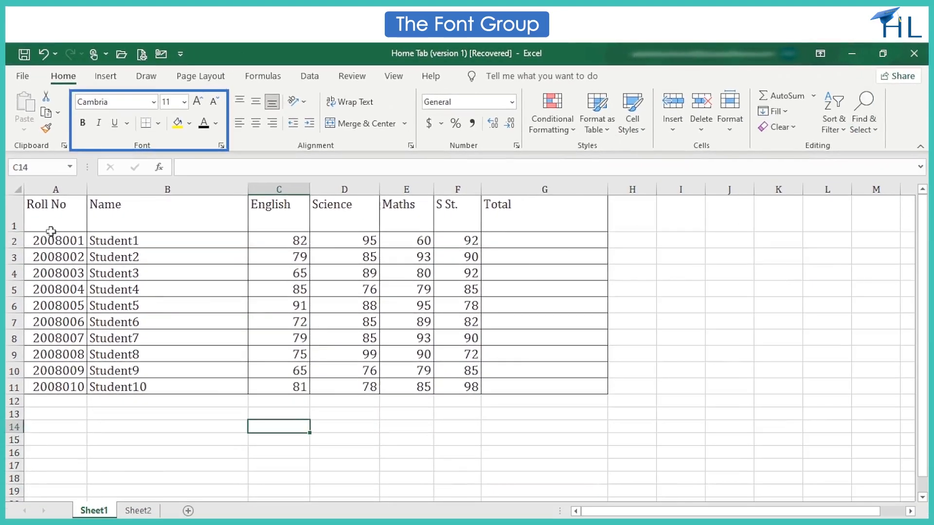
Step: Format the Roll No header cell with the Arial font, size 16 and the dark blue theme font color
{"action": "left_click", "coordinate": [78, 323]}
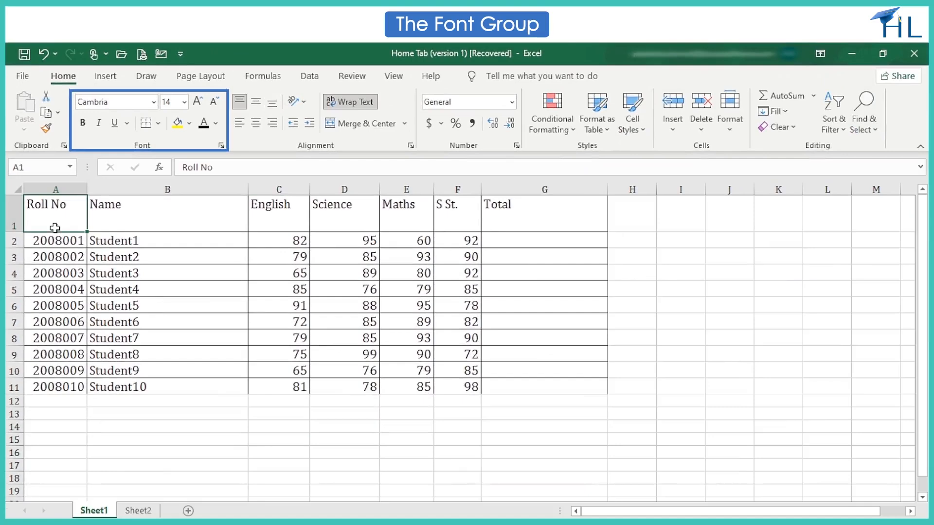
{"action": "left_click", "coordinate": [154, 102]}
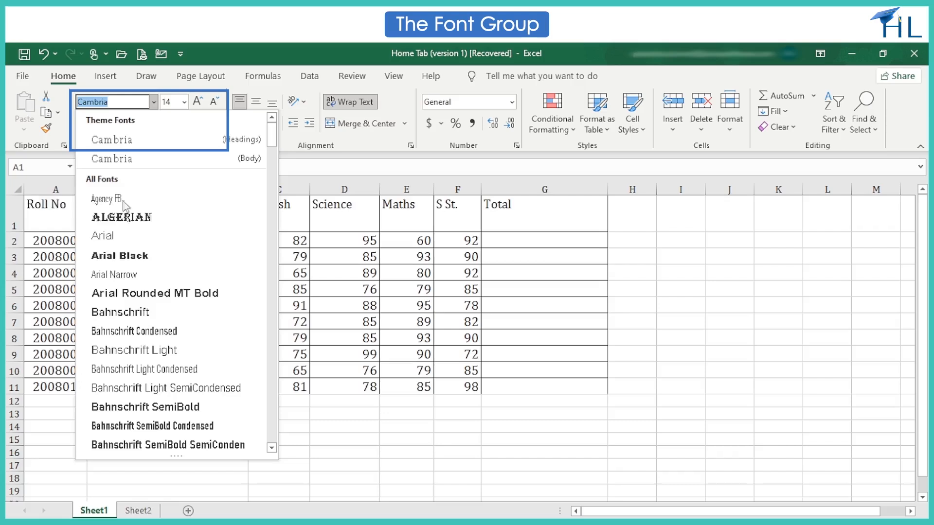
{"action": "left_click", "coordinate": [114, 238]}
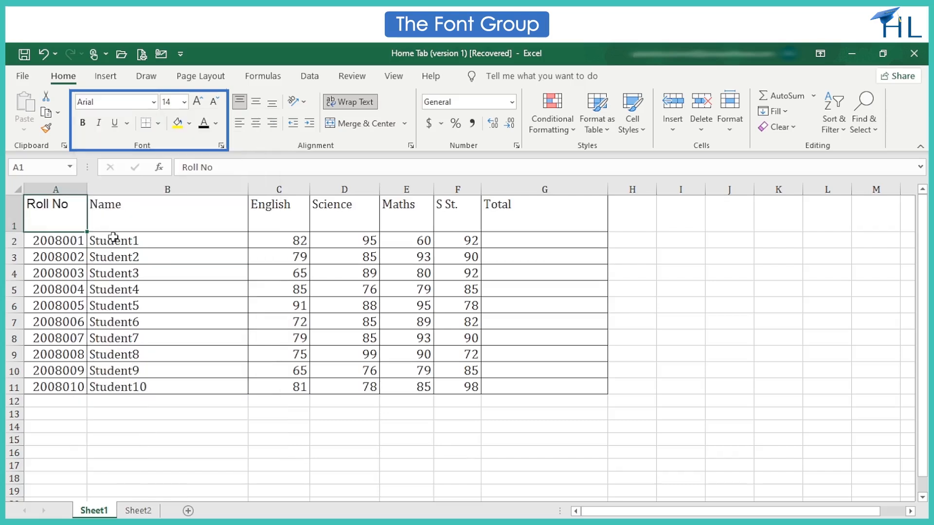
{"action": "left_click", "coordinate": [185, 102]}
{"action": "left_click", "coordinate": [173, 212]}
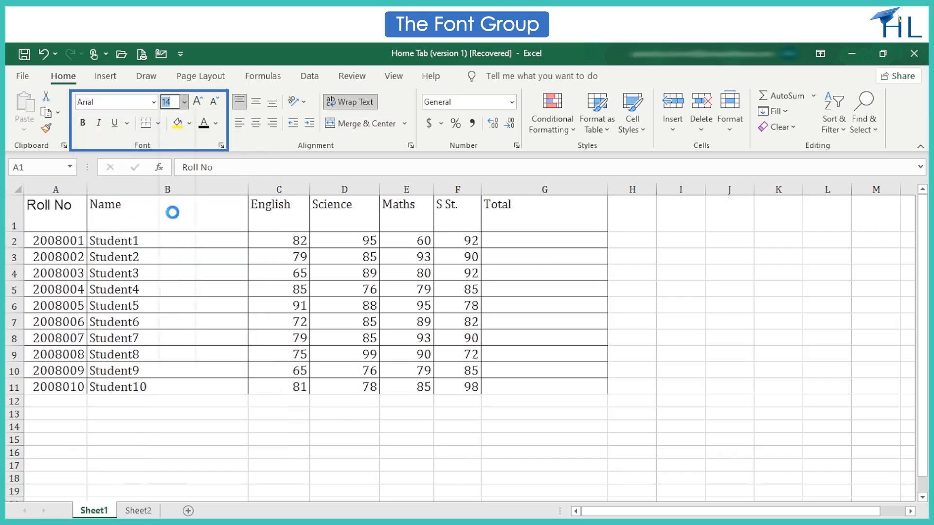
{"action": "left_click", "coordinate": [217, 125]}
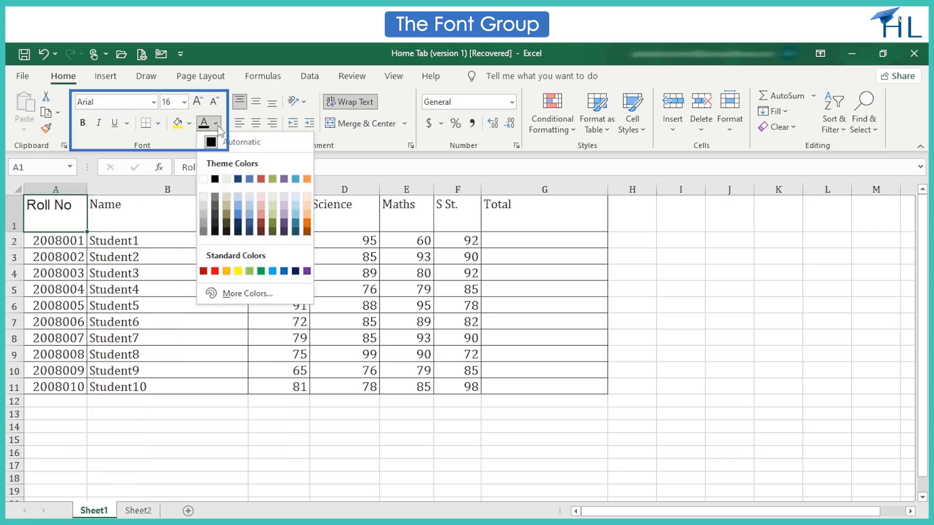
{"action": "left_click", "coordinate": [240, 179]}
{"action": "left_click", "coordinate": [195, 224]}
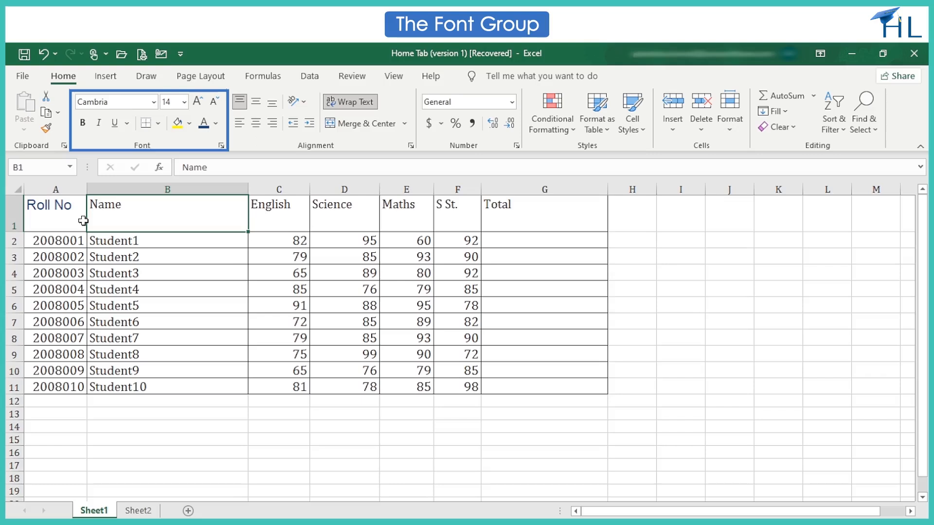
Step: Copy the Roll No header's formatting onto the remaining headers, Name through Total, with Format Painter
{"action": "left_click", "coordinate": [74, 221]}
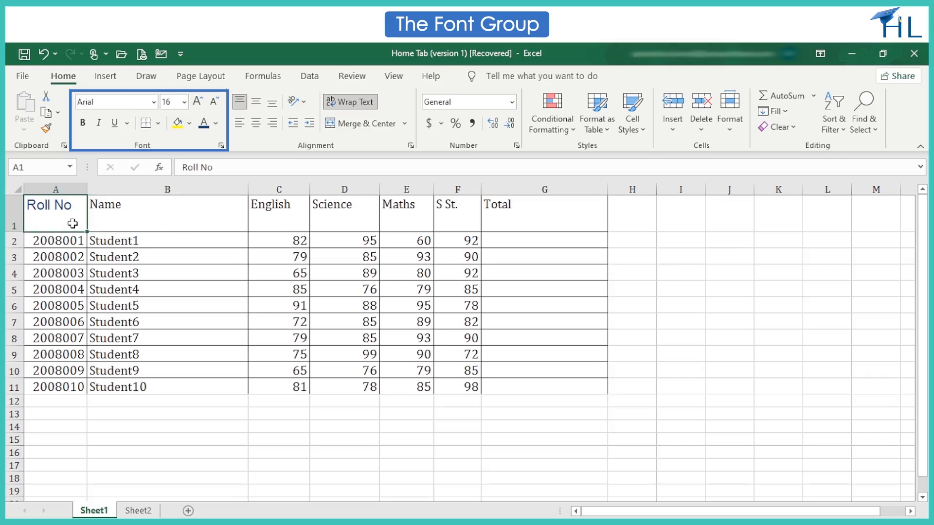
{"action": "left_click", "coordinate": [46, 128]}
{"action": "left_click_drag", "start_coordinate": [99, 214], "coordinate": [498, 222]}
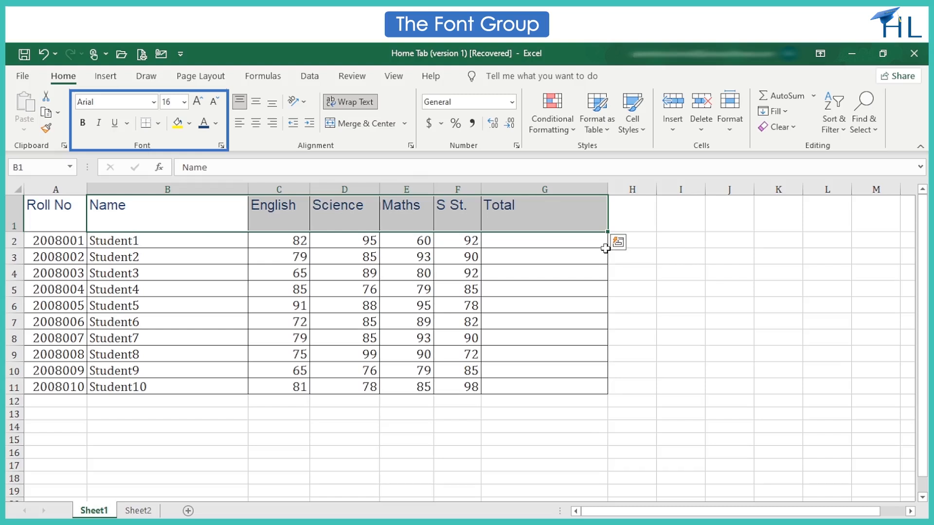
{"action": "left_click", "coordinate": [646, 255]}
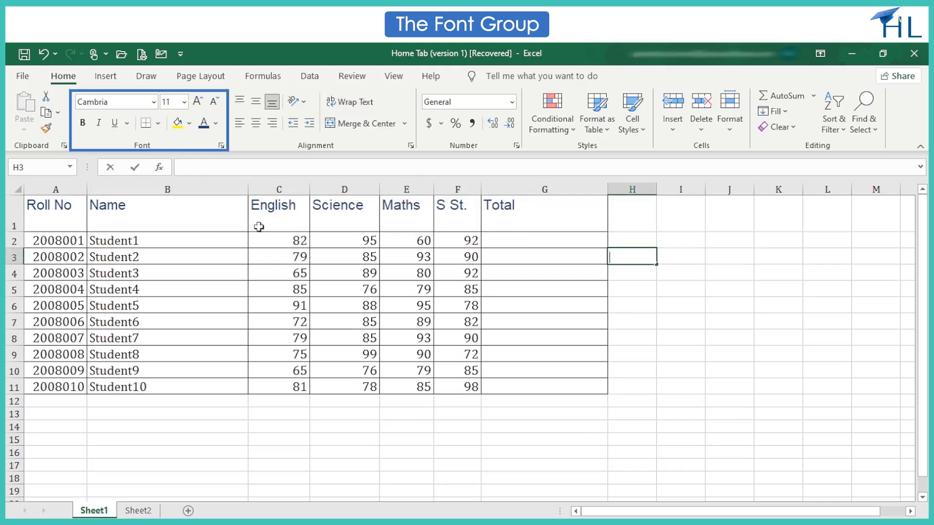
Step: Make the header row from Roll No to Total (A1:G1) bold, italic and underlined
{"action": "left_click", "coordinate": [47, 224]}
{"action": "key", "text": "shift+Right"}
{"action": "key", "text": "shift+Right"}
{"action": "key", "text": "shift+Right"}
{"action": "key", "text": "shift+Right"}
{"action": "key", "text": "shift+Right"}
{"action": "key", "text": "shift+Right"}
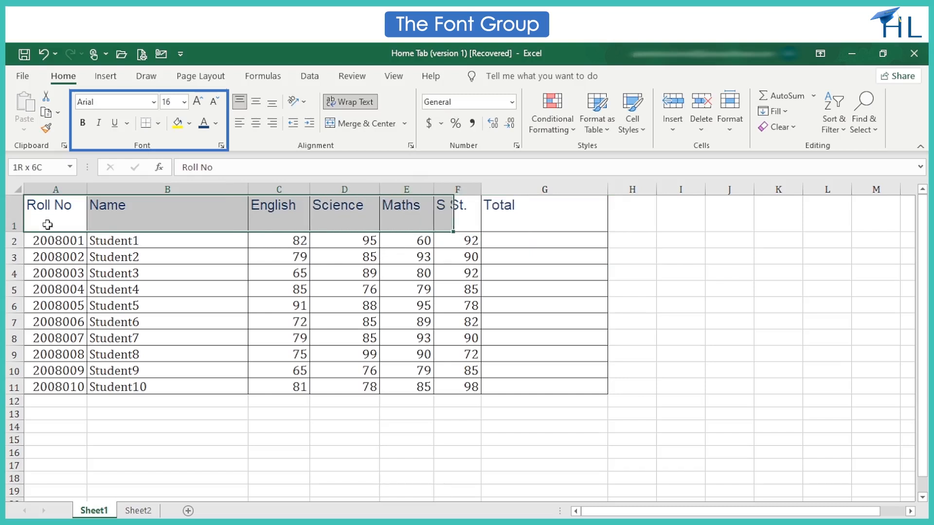
{"action": "left_click", "coordinate": [82, 123]}
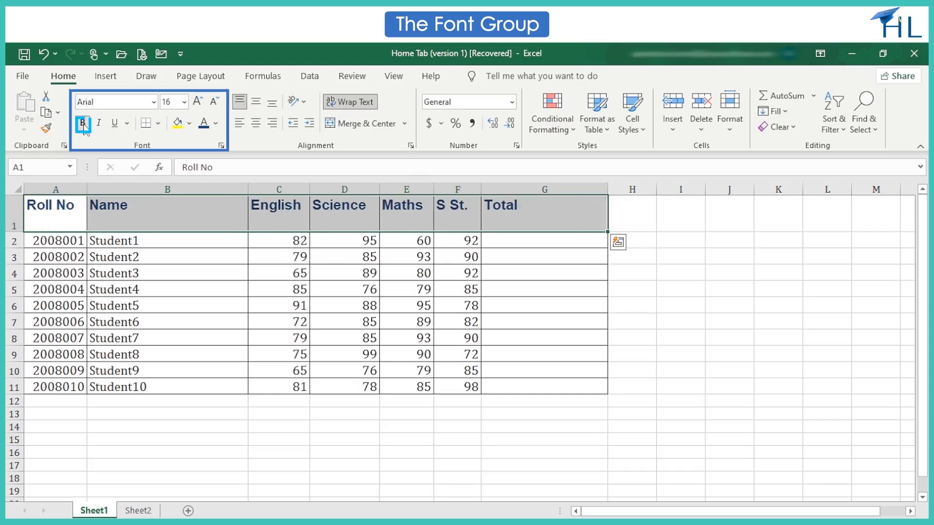
{"action": "left_click", "coordinate": [100, 128]}
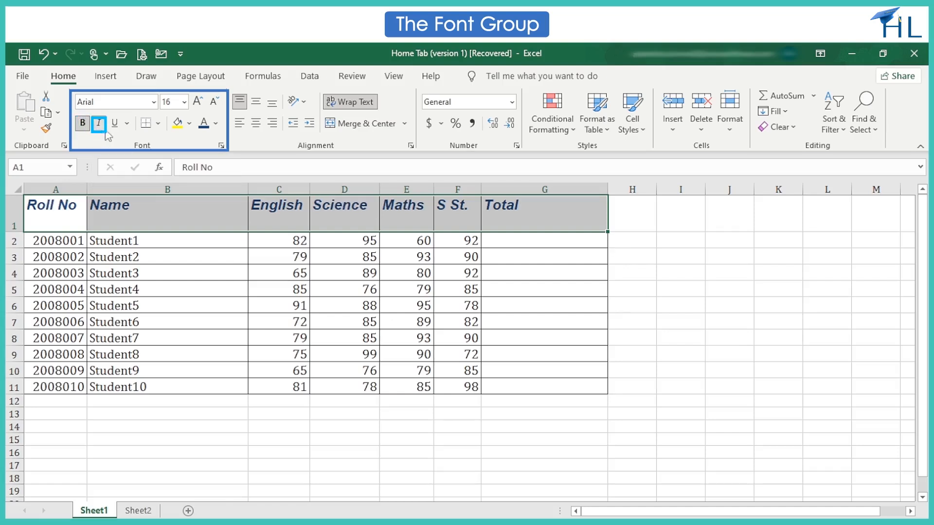
{"action": "left_click", "coordinate": [115, 125]}
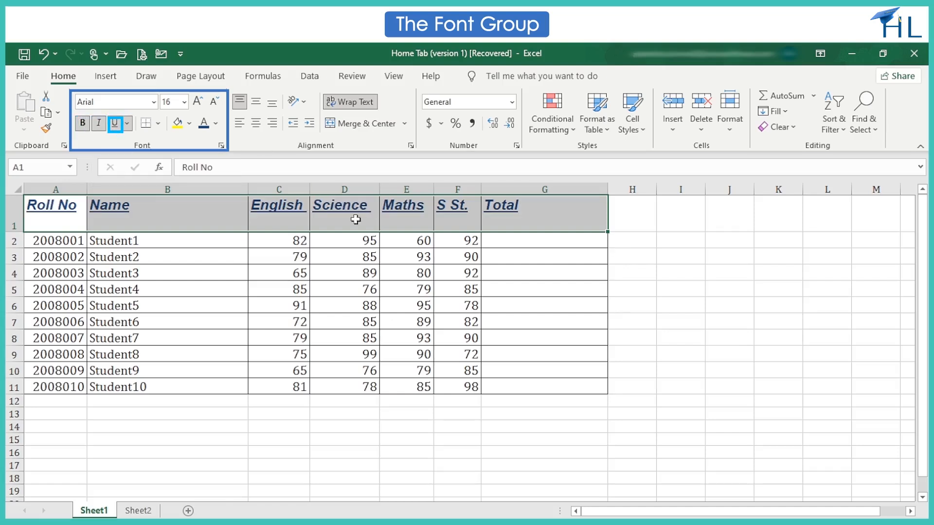
{"action": "left_click", "coordinate": [632, 287]}
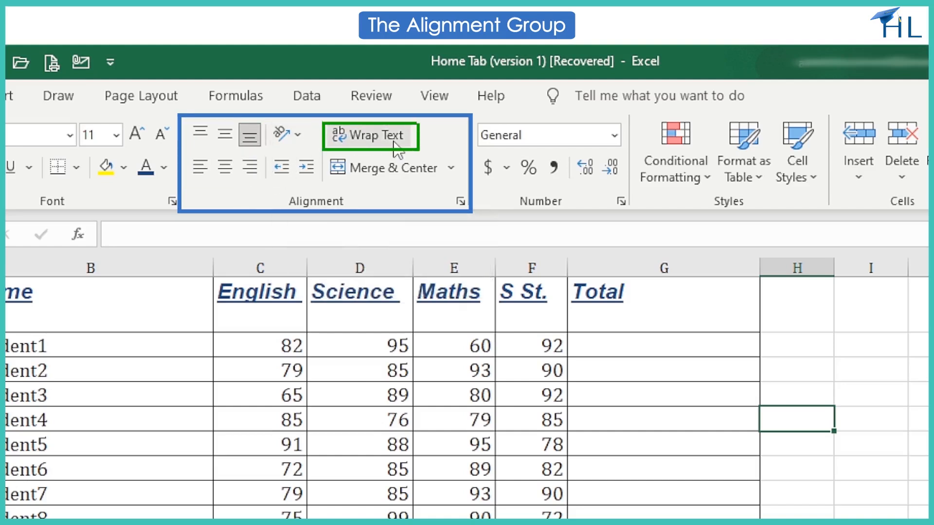
Step: Middle-align the header cells A1:G1 vertically and center them horizontally
{"action": "left_click", "coordinate": [918, 394]}
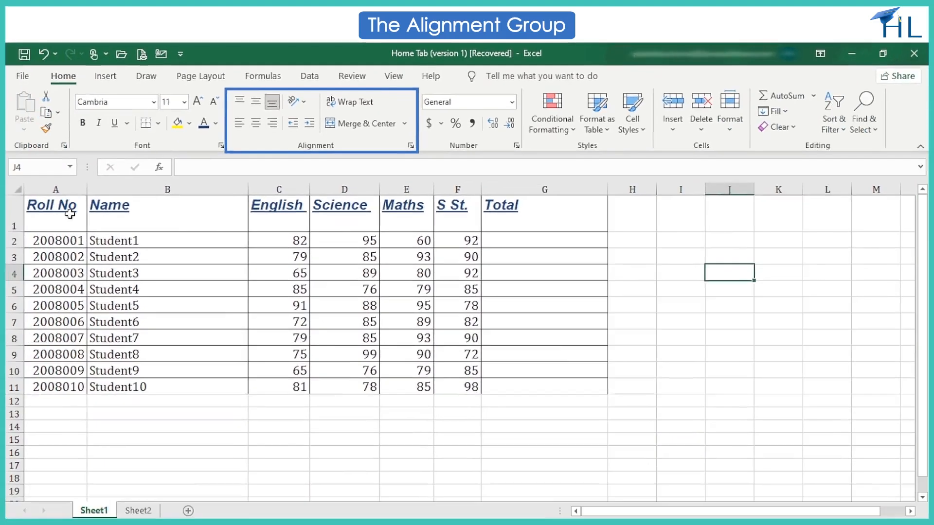
{"action": "left_click", "coordinate": [68, 221]}
{"action": "key", "text": "shift+Right"}
{"action": "key", "text": "shift+Right"}
{"action": "key", "text": "shift+Right"}
{"action": "key", "text": "shift+Right"}
{"action": "key", "text": "shift+Right"}
{"action": "key", "text": "shift+Right"}
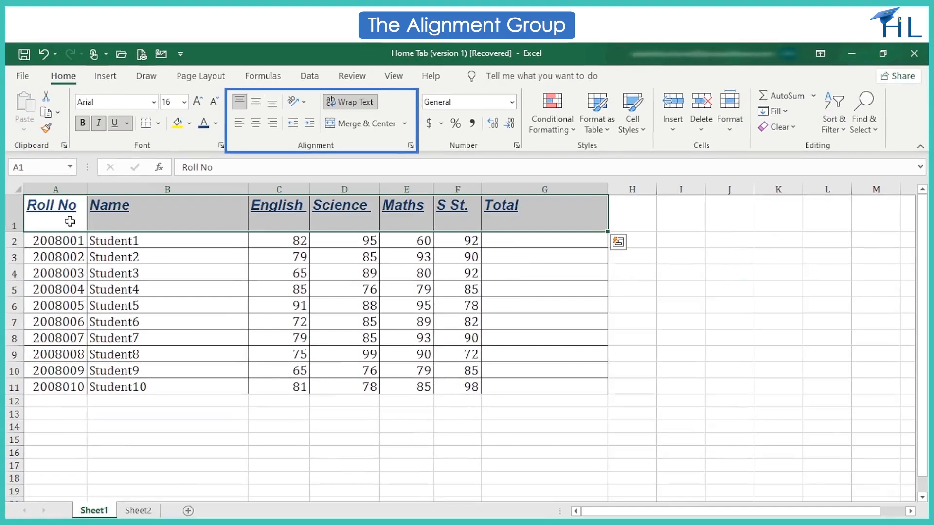
{"action": "left_click", "coordinate": [258, 111]}
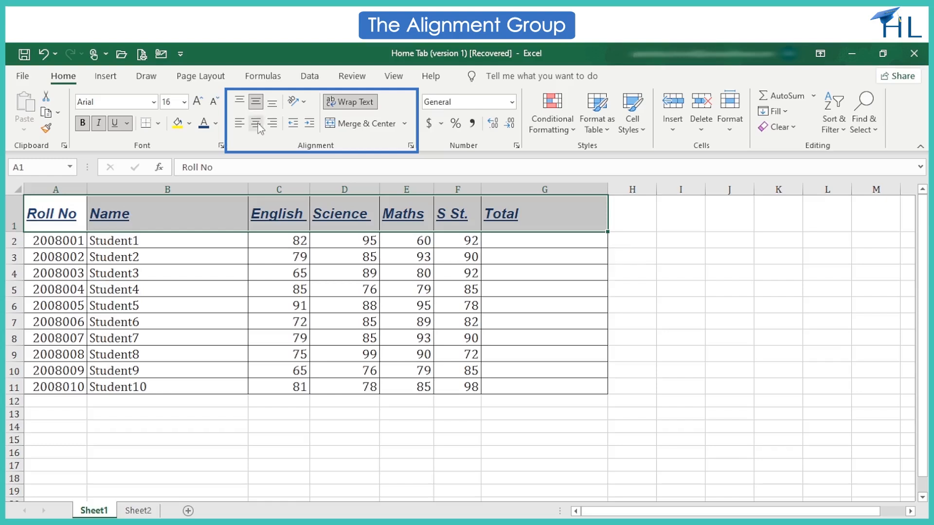
{"action": "left_click", "coordinate": [257, 125]}
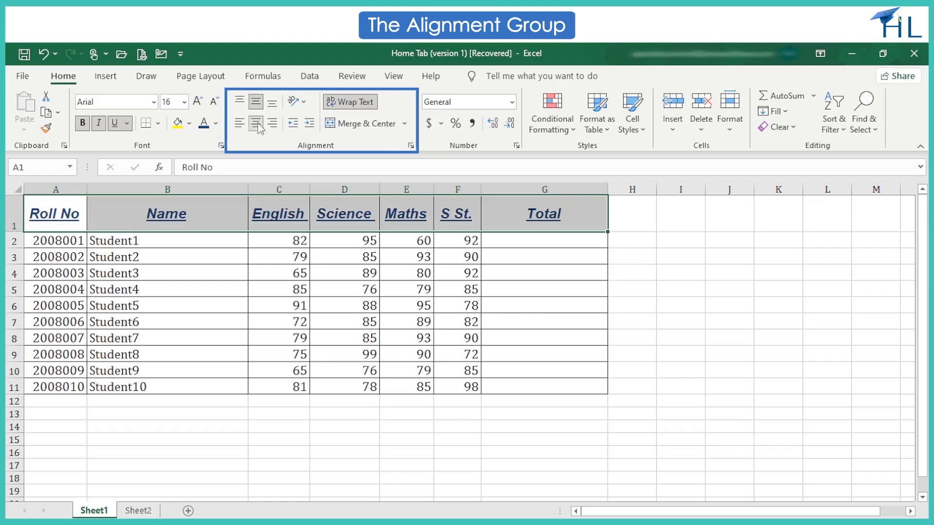
{"action": "left_click", "coordinate": [661, 287]}
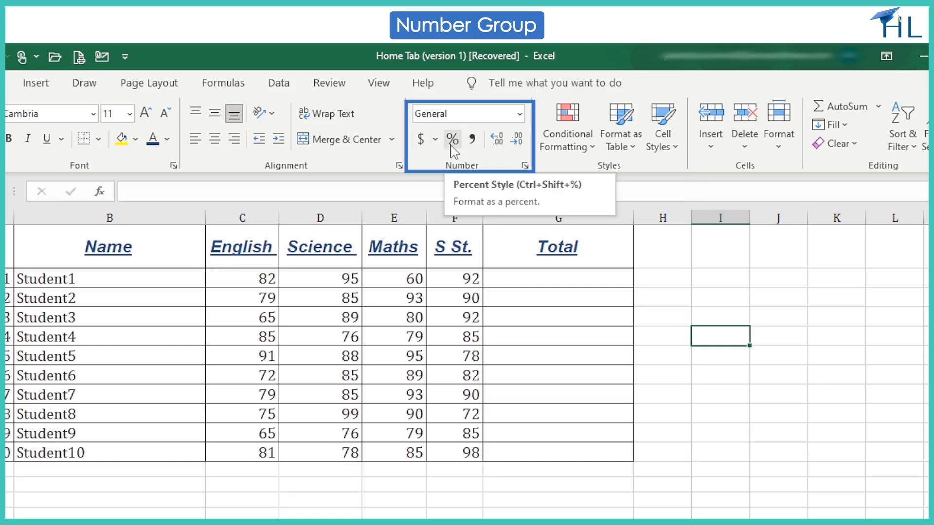
{"action": "left_click", "coordinate": [520, 114]}
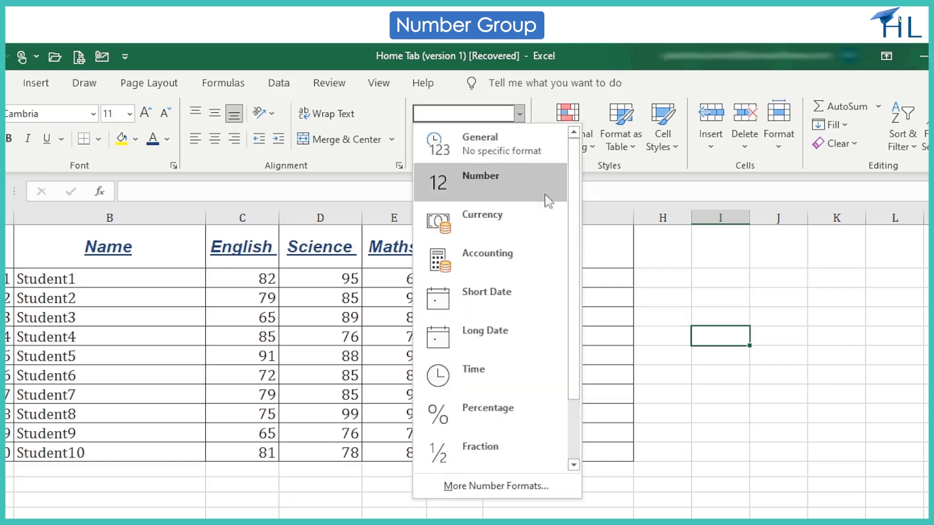
{"action": "scroll", "coordinate": [544, 219], "scroll_direction": "down", "scroll_amount": 1}
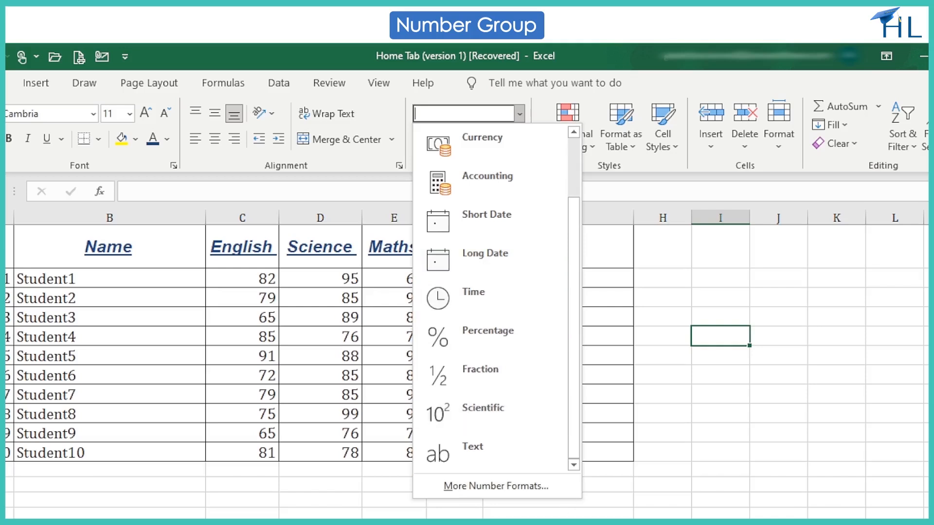
{"action": "key", "text": "Escape"}
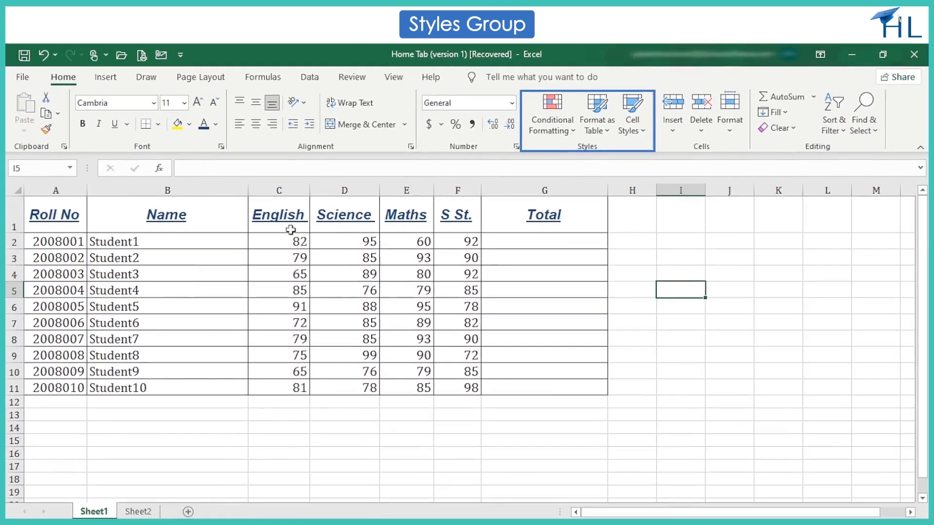
Step: Apply the green-yellow-red color scale as conditional formatting to the subject marks in C2:F11
{"action": "left_click_drag", "start_coordinate": [271, 236], "coordinate": [464, 385]}
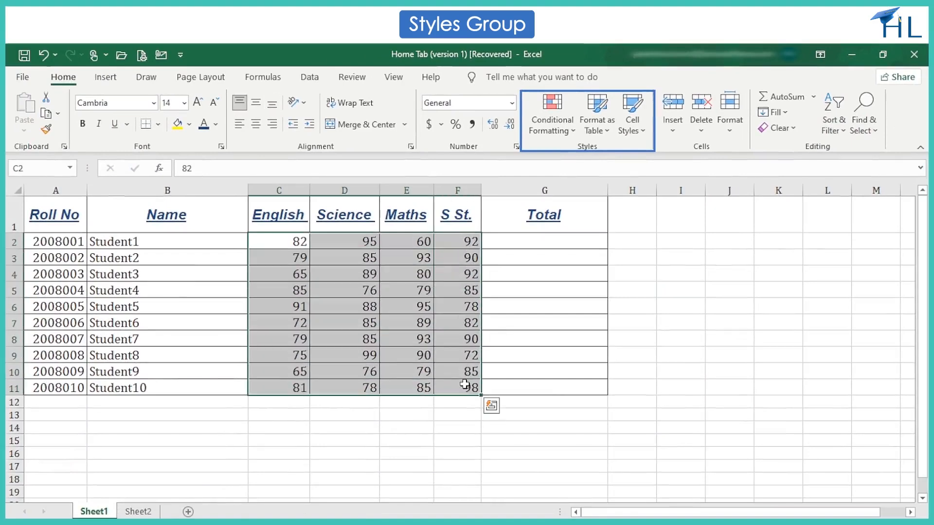
{"action": "left_click", "coordinate": [575, 135]}
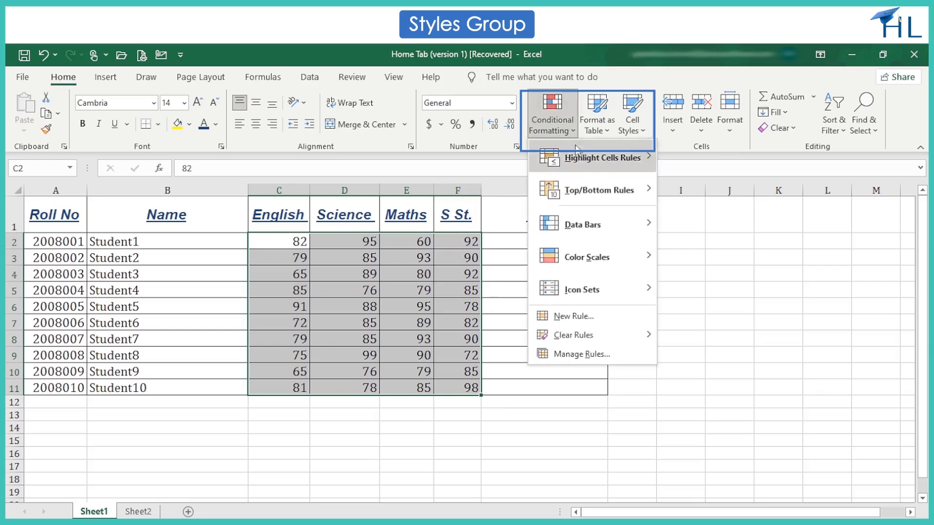
{"action": "mouse_move", "coordinate": [594, 253]}
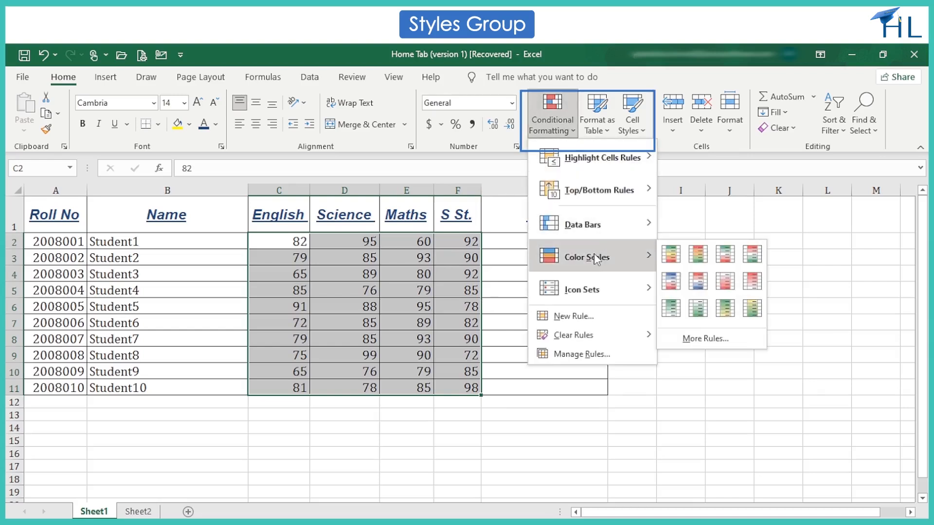
{"action": "left_click", "coordinate": [670, 254]}
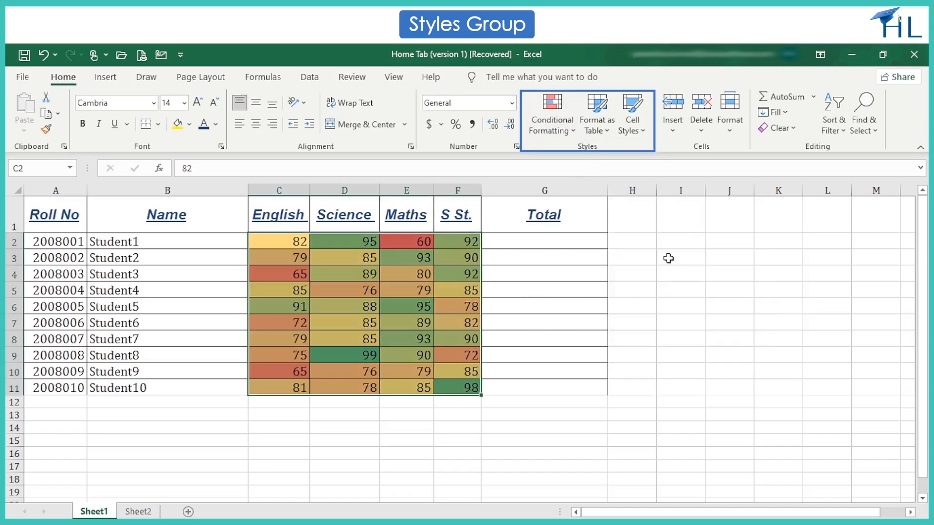
{"action": "left_click", "coordinate": [560, 421]}
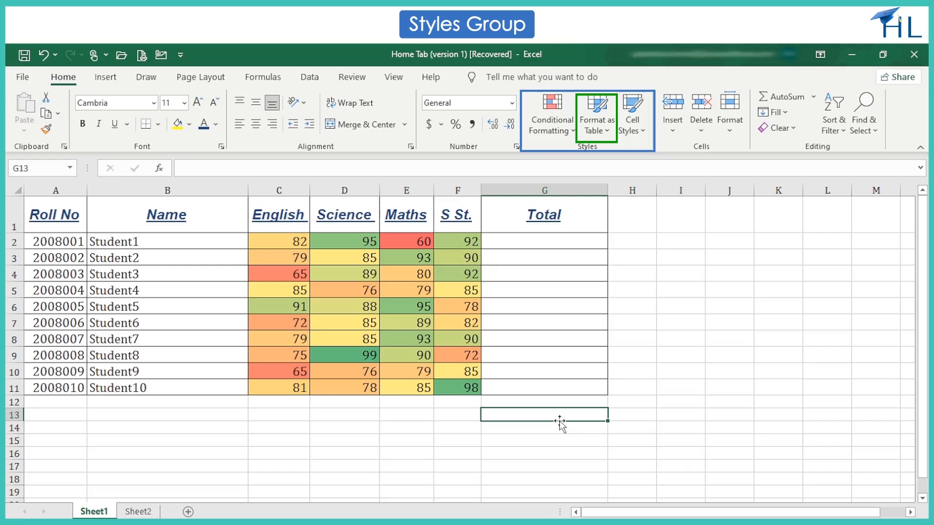
Step: Format the range A1:G11 as a table with headers, using the style Blue, Table Style Medium 2
{"action": "left_click_drag", "start_coordinate": [60, 205], "coordinate": [543, 386]}
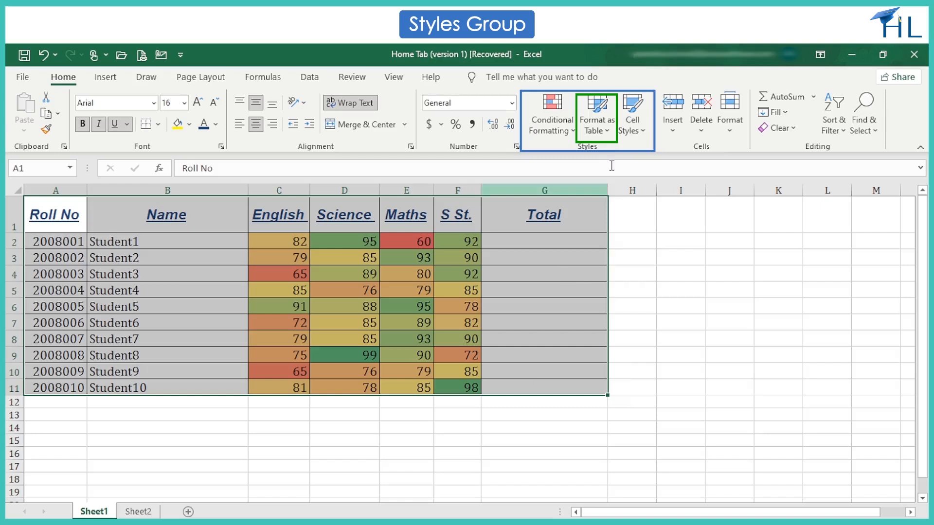
{"action": "left_click", "coordinate": [607, 136]}
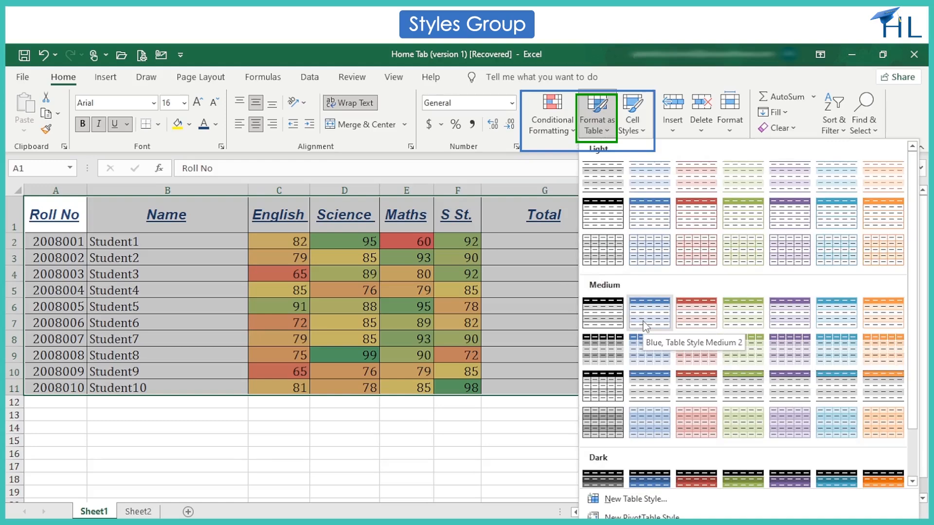
{"action": "left_click", "coordinate": [646, 327]}
{"action": "left_click", "coordinate": [409, 418]}
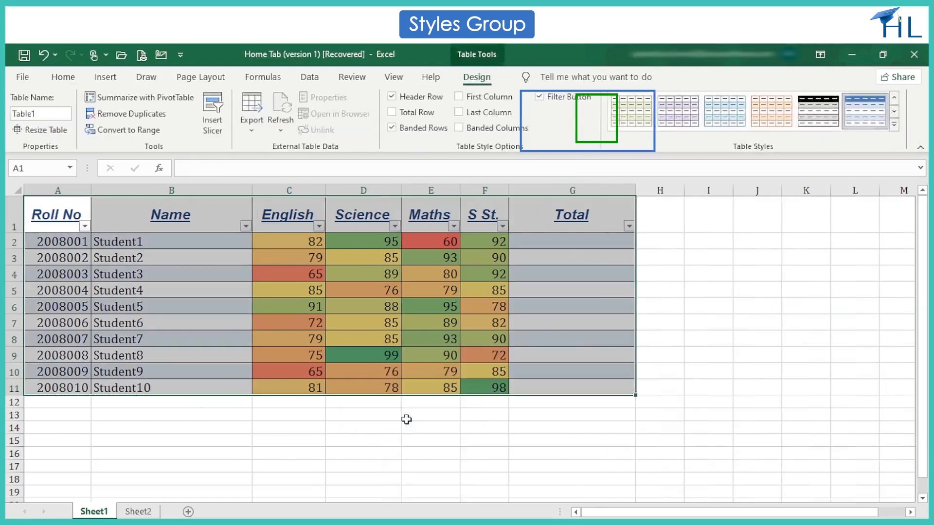
{"action": "left_click", "coordinate": [407, 420]}
{"action": "left_click", "coordinate": [691, 454]}
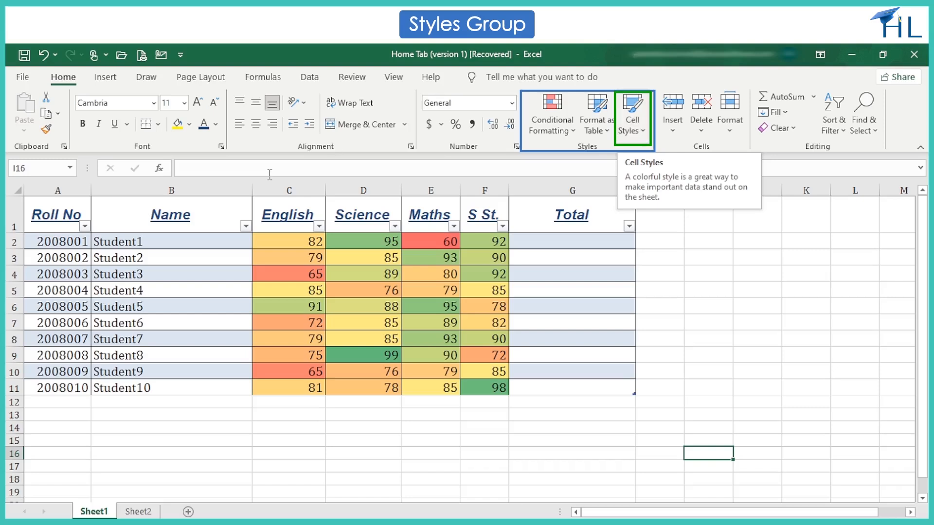
Step: Apply the Heading 2 cell style to the student names in B2:B11
{"action": "left_click_drag", "start_coordinate": [191, 240], "coordinate": [155, 384]}
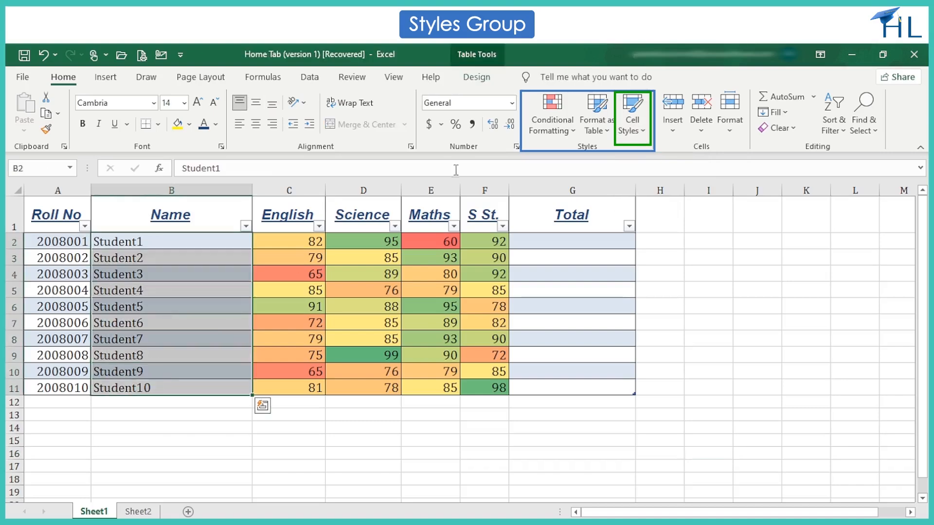
{"action": "left_click", "coordinate": [635, 130]}
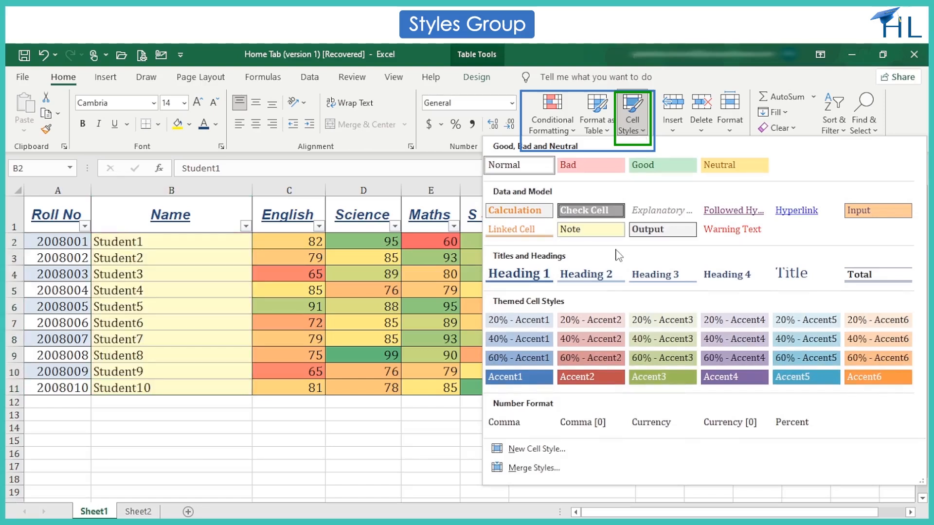
{"action": "left_click", "coordinate": [597, 275]}
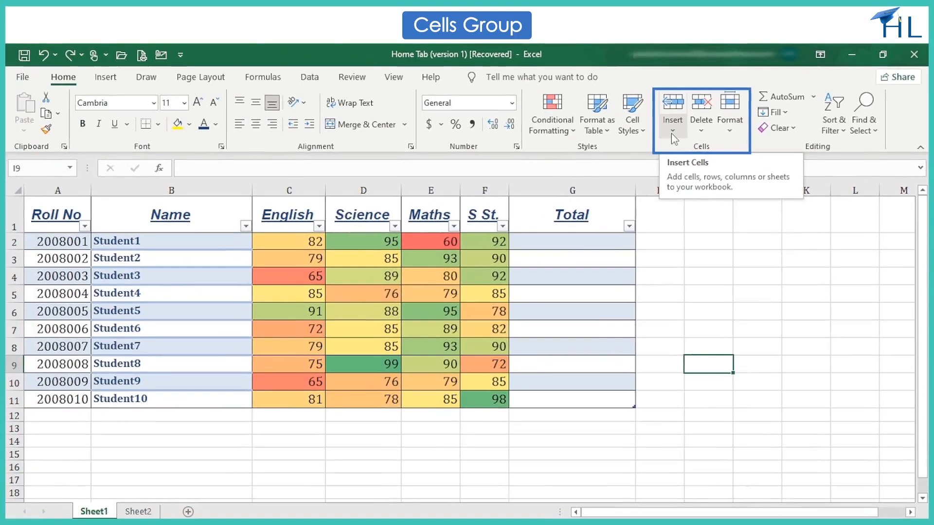
Step: Insert a blank sheet row above the Student10 record at row 11
{"action": "left_click", "coordinate": [15, 400]}
{"action": "left_click", "coordinate": [670, 131]}
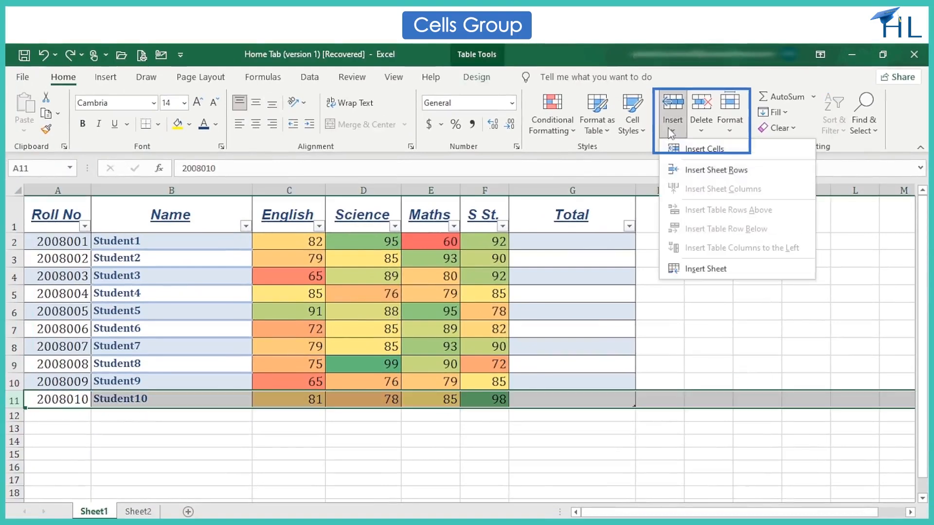
{"action": "left_click", "coordinate": [687, 172]}
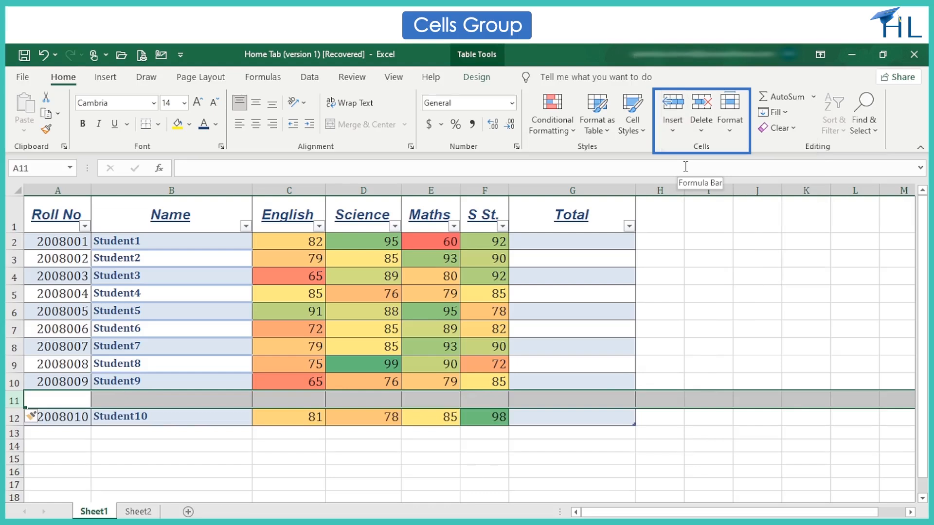
{"action": "left_click", "coordinate": [672, 432]}
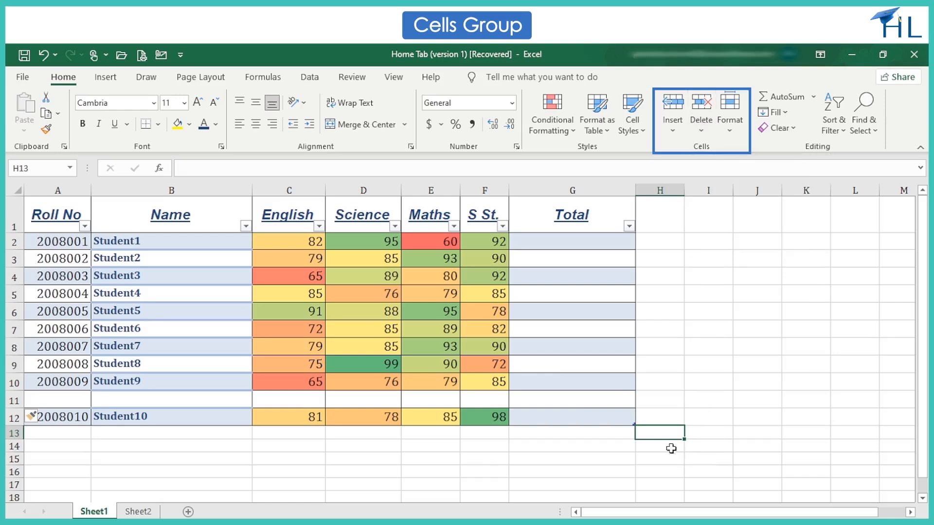
Step: Delete the blank sheet row 11 above the Student10 record
{"action": "left_click", "coordinate": [449, 458]}
{"action": "left_click", "coordinate": [14, 400]}
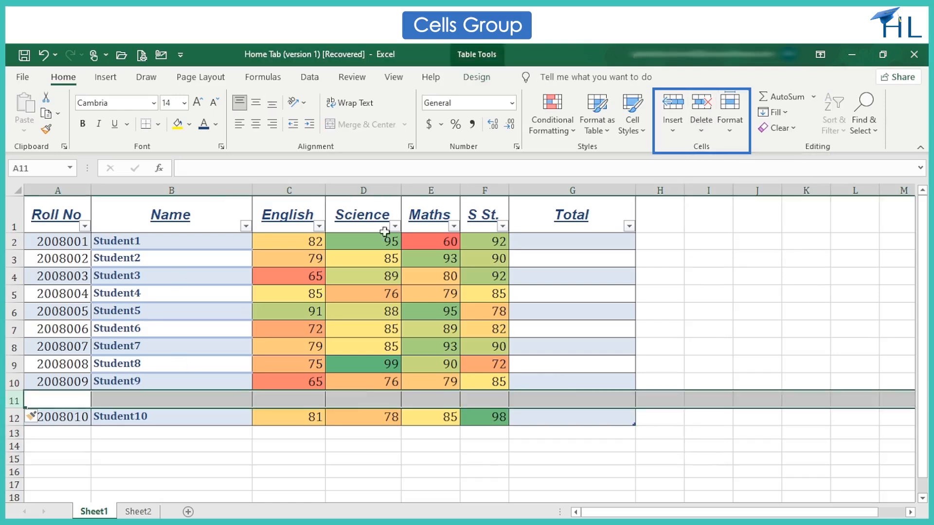
{"action": "left_click", "coordinate": [701, 125]}
{"action": "left_click", "coordinate": [715, 171]}
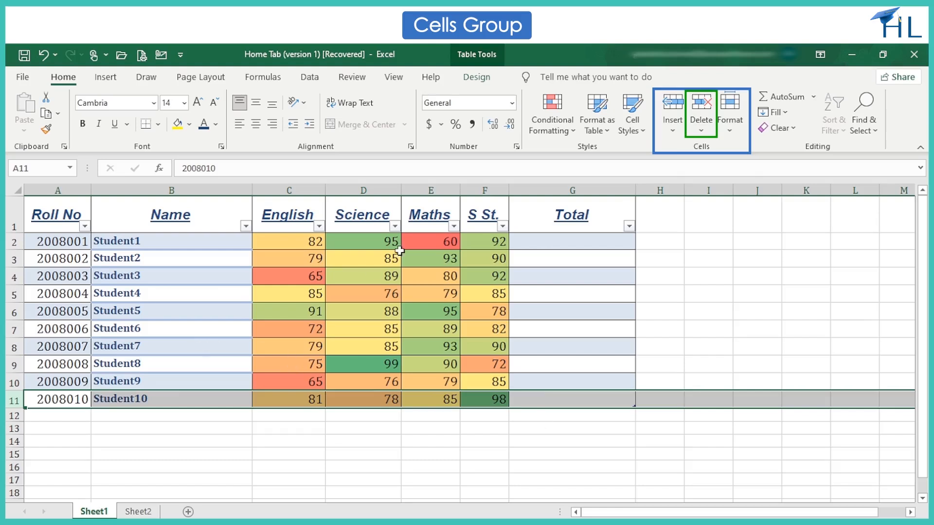
Step: AutoFit the column widths for the whole marks table in A1:G11
{"action": "left_click", "coordinate": [730, 130]}
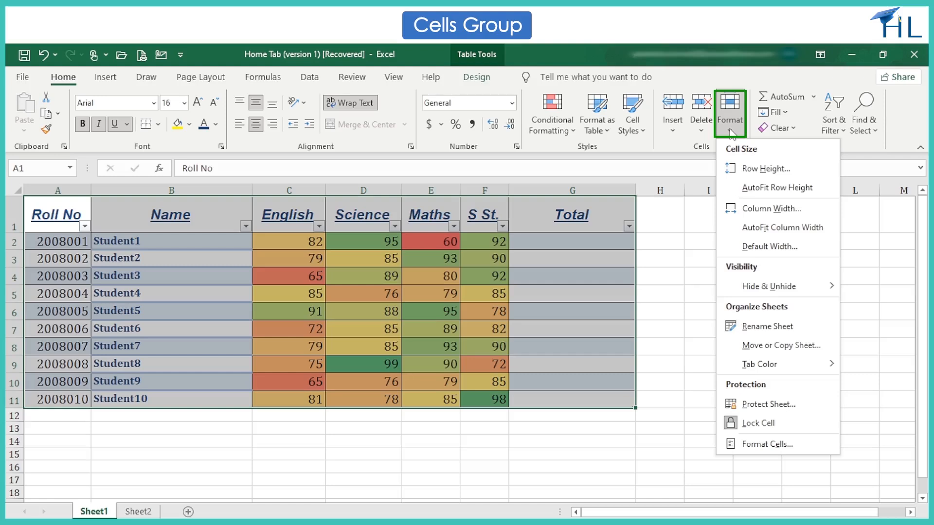
{"action": "key", "text": "shift+Right"}
{"action": "key", "text": "shift+Right"}
{"action": "key", "text": "shift+Right"}
{"action": "key", "text": "shift+Right"}
{"action": "key", "text": "shift+Right"}
{"action": "key", "text": "shift+Right"}
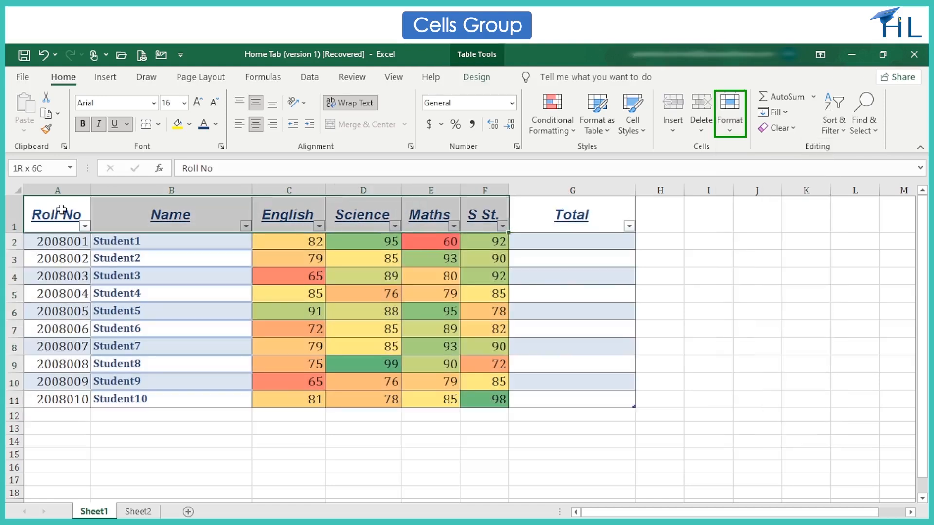
{"action": "key", "text": "shift+Down"}
{"action": "key", "text": "shift+Down"}
{"action": "key", "text": "shift+Down"}
{"action": "key", "text": "shift+Down"}
{"action": "key", "text": "shift+Down"}
{"action": "key", "text": "shift+Down"}
{"action": "key", "text": "shift+Down"}
{"action": "key", "text": "shift+Down"}
{"action": "key", "text": "shift+Down"}
{"action": "key", "text": "shift+Down"}
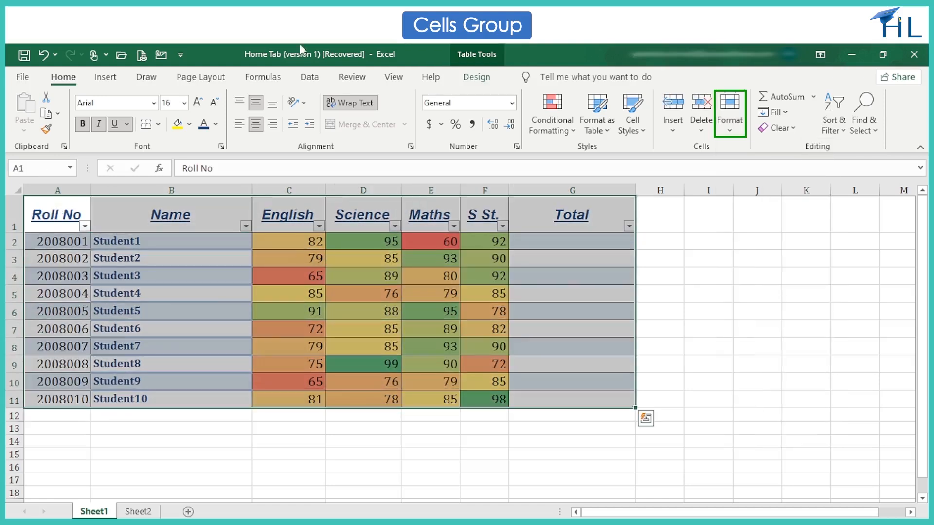
{"action": "left_click", "coordinate": [730, 112]}
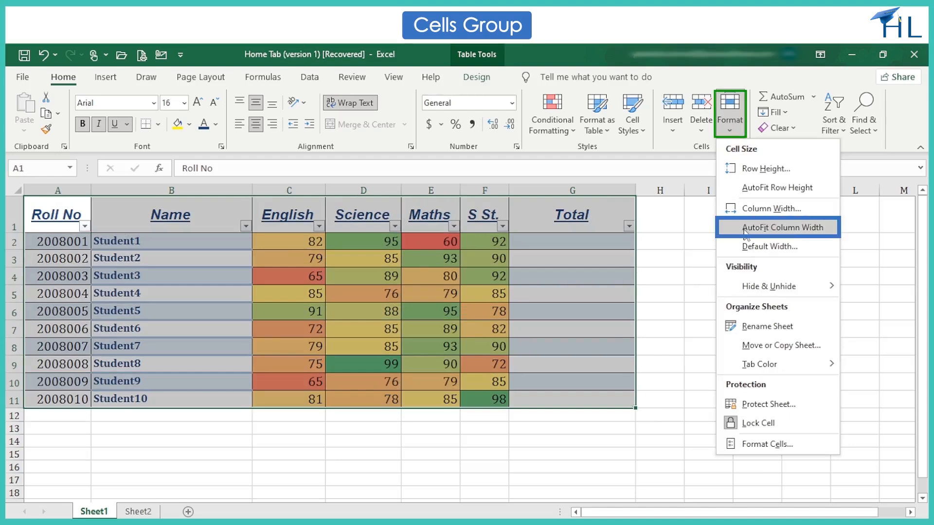
{"action": "left_click", "coordinate": [744, 229]}
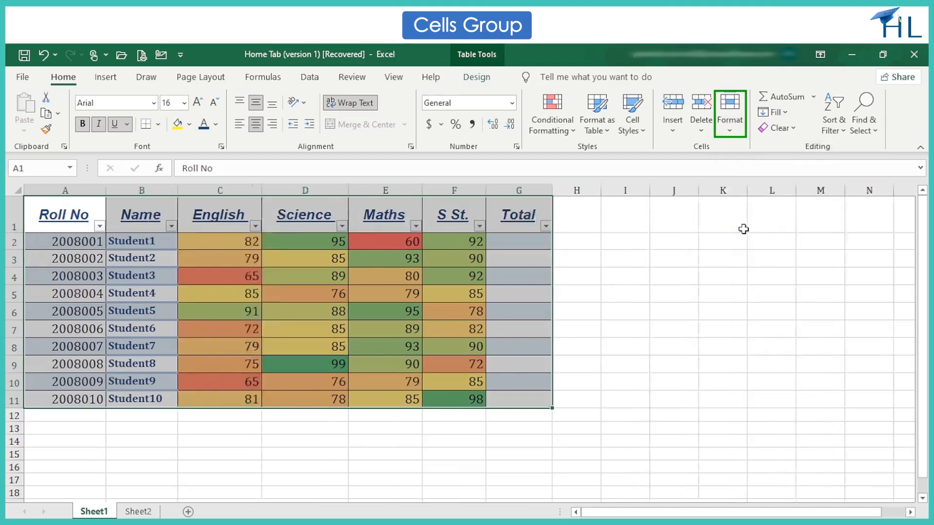
{"action": "left_click", "coordinate": [708, 363]}
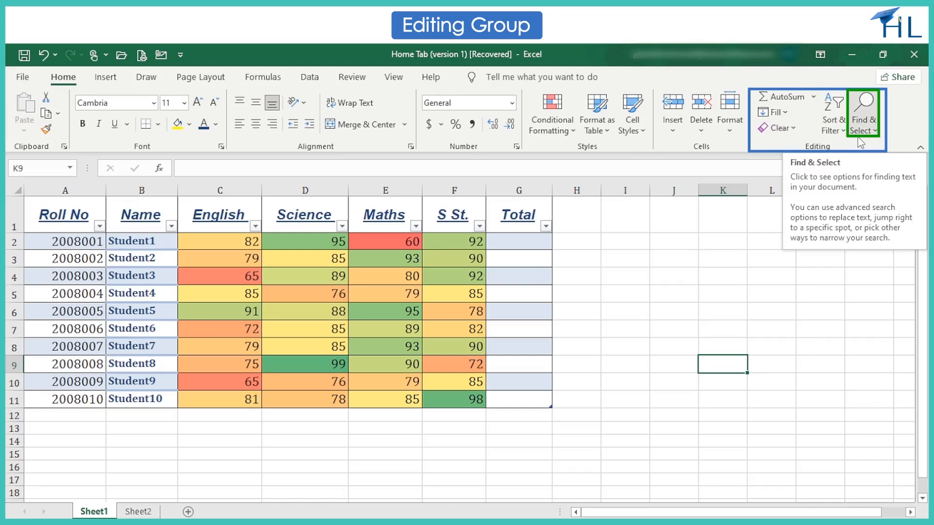
Step: Fill the Total column with AutoSum's Sum, based on Student1's marks in row 2
{"action": "left_click", "coordinate": [540, 207]}
{"action": "left_click_drag", "start_coordinate": [225, 242], "coordinate": [525, 242]}
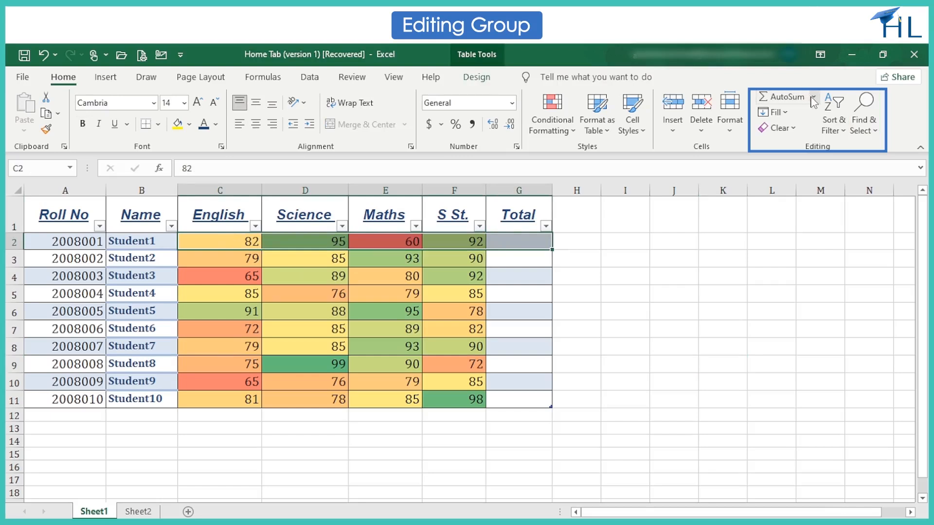
{"action": "left_click", "coordinate": [813, 101]}
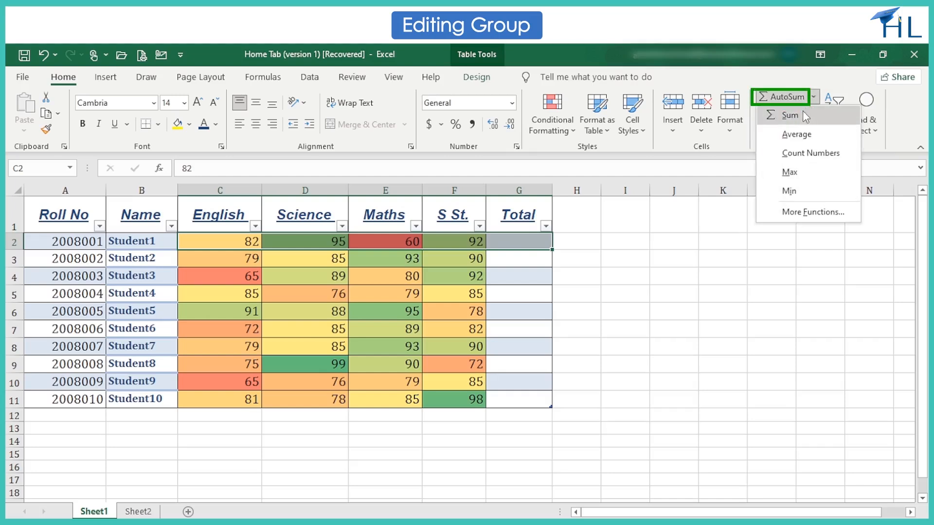
{"action": "left_click", "coordinate": [805, 114]}
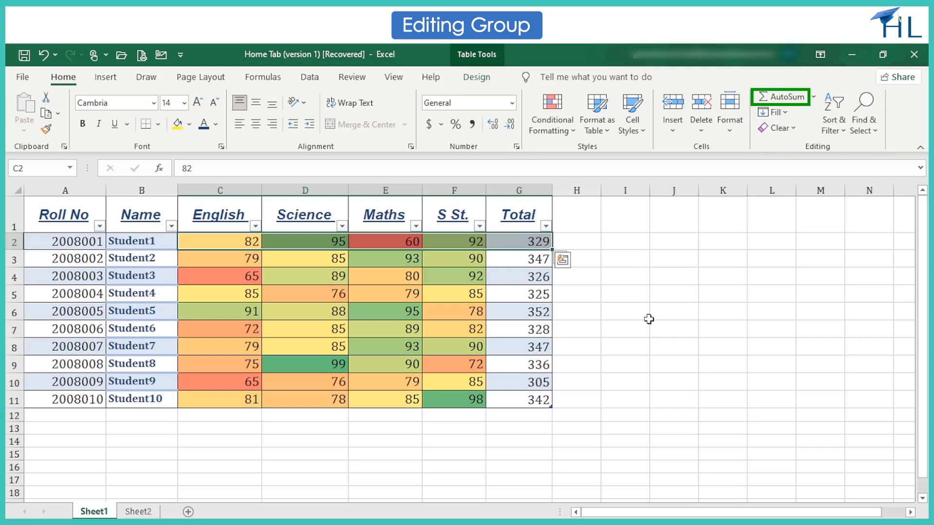
Step: Extend the roll numbers through A10:A22 with a linear column series using step value 1
{"action": "left_click", "coordinate": [787, 114]}
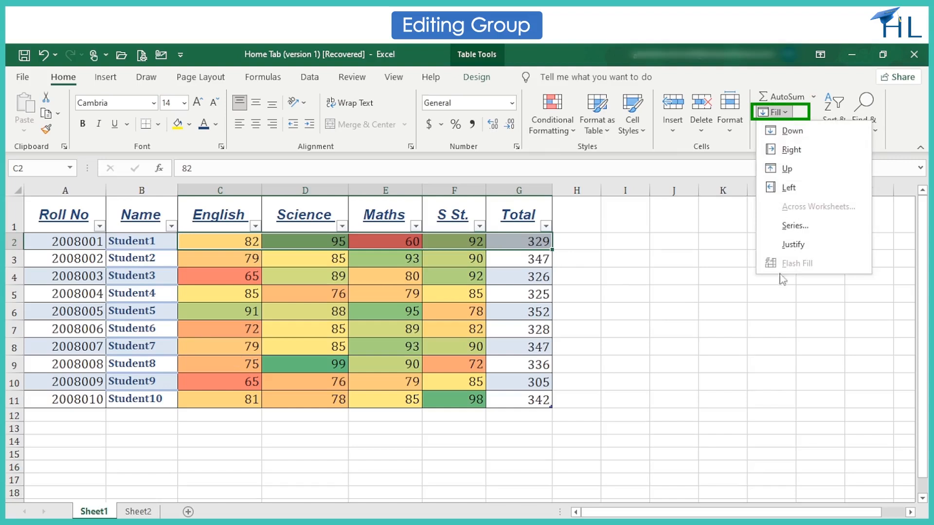
{"action": "left_click", "coordinate": [754, 320]}
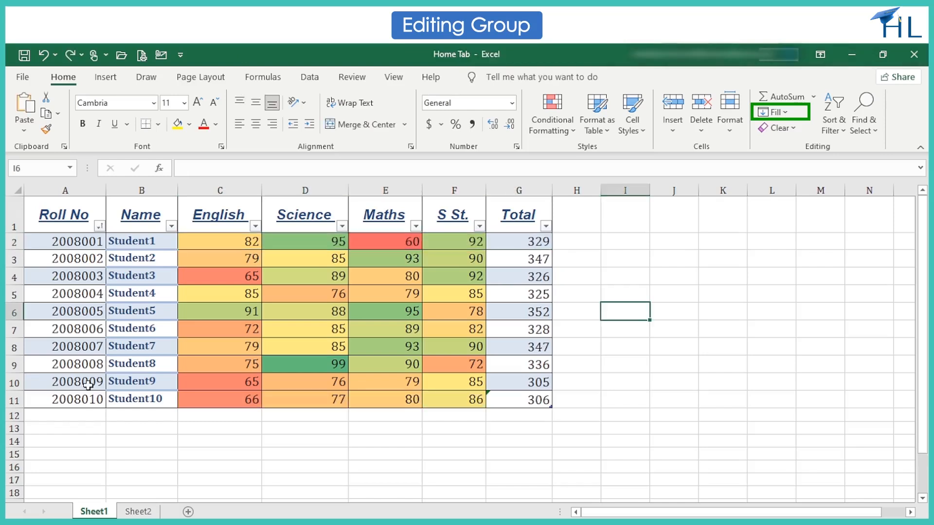
{"action": "left_click_drag", "start_coordinate": [88, 382], "coordinate": [87, 401]}
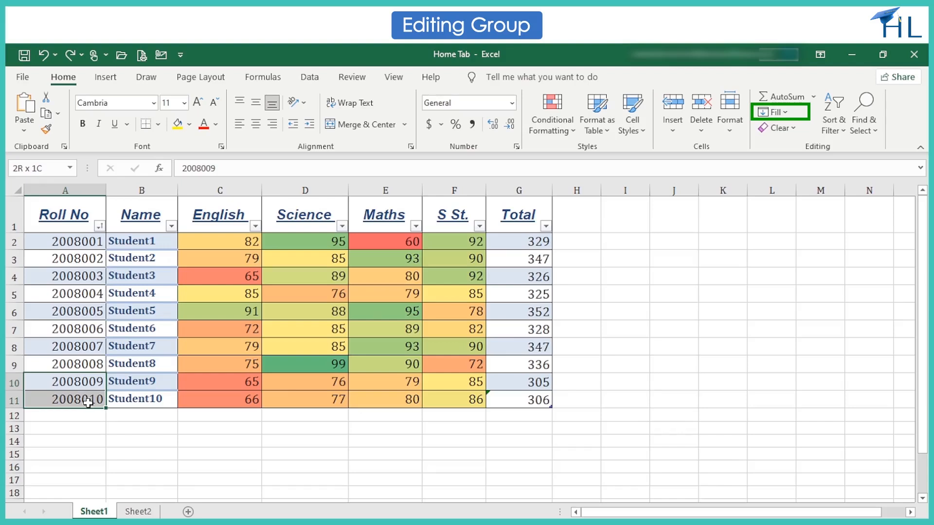
{"action": "left_click_drag", "start_coordinate": [87, 402], "coordinate": [84, 473]}
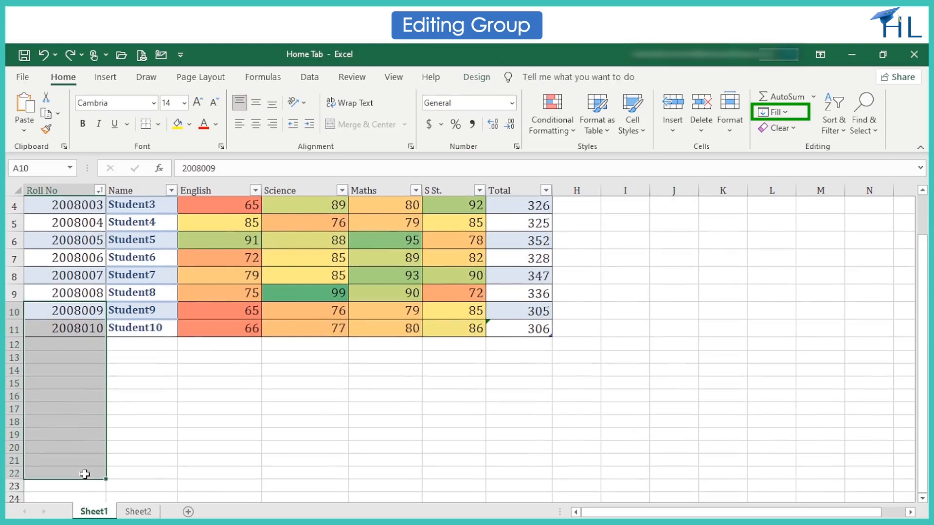
{"action": "left_click", "coordinate": [788, 116]}
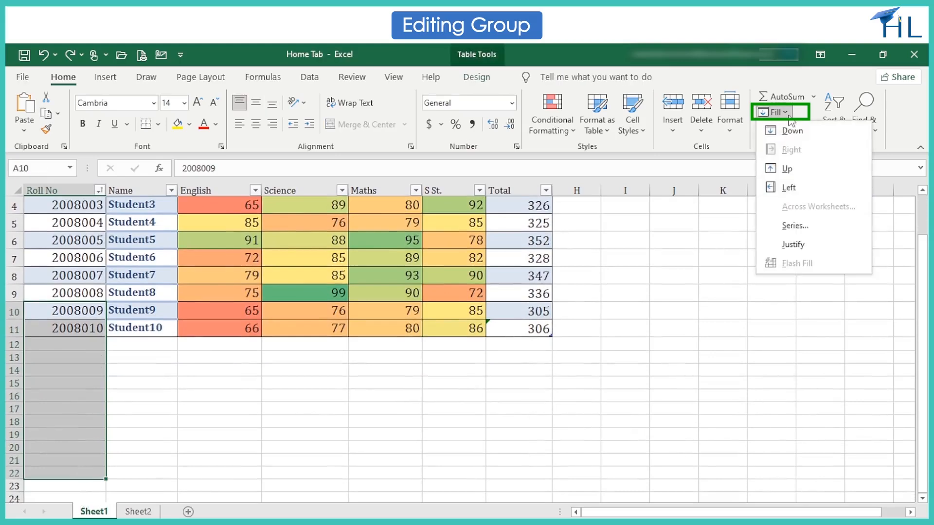
{"action": "left_click", "coordinate": [789, 226]}
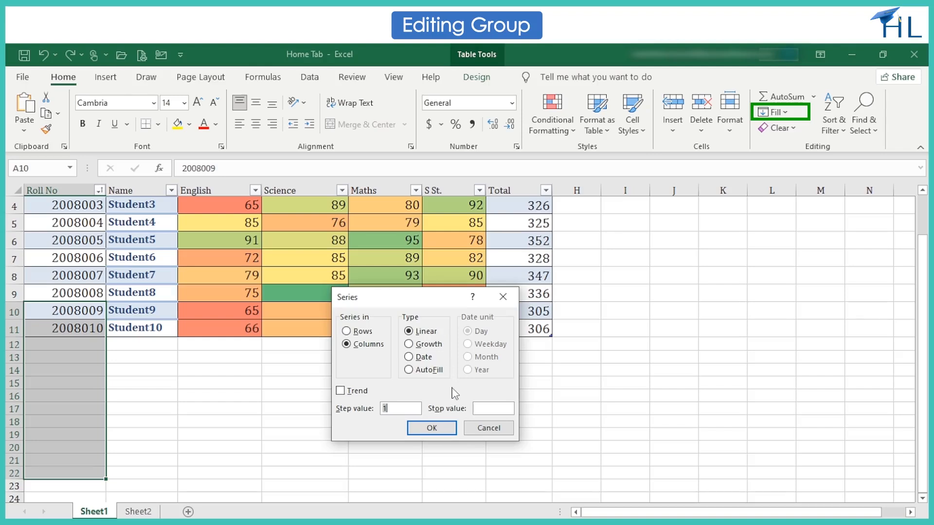
{"action": "left_click", "coordinate": [442, 431]}
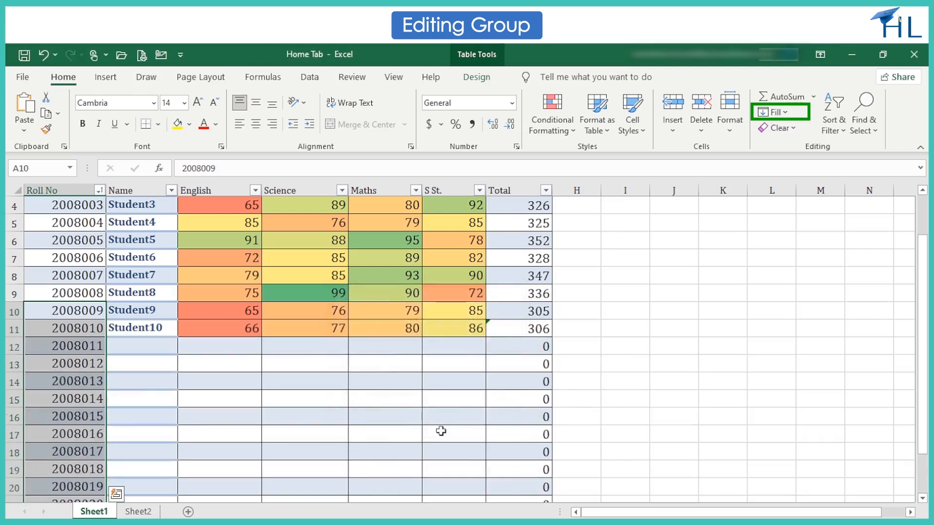
{"action": "left_click", "coordinate": [596, 413]}
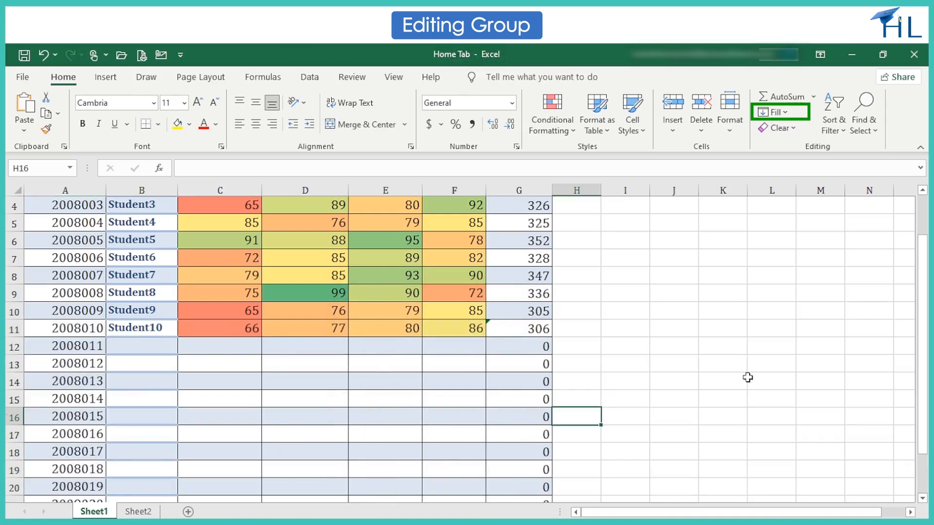
Step: Extend the student names through B10:B22 with an AutoFill series in columns
{"action": "mouse_move", "coordinate": [922, 343]}
{"action": "left_mouse_down"}
{"action": "mouse_move", "coordinate": [922, 382]}
{"action": "mouse_move", "coordinate": [922, 343]}
{"action": "left_mouse_up"}
{"action": "left_click_drag", "start_coordinate": [163, 309], "coordinate": [166, 469]}
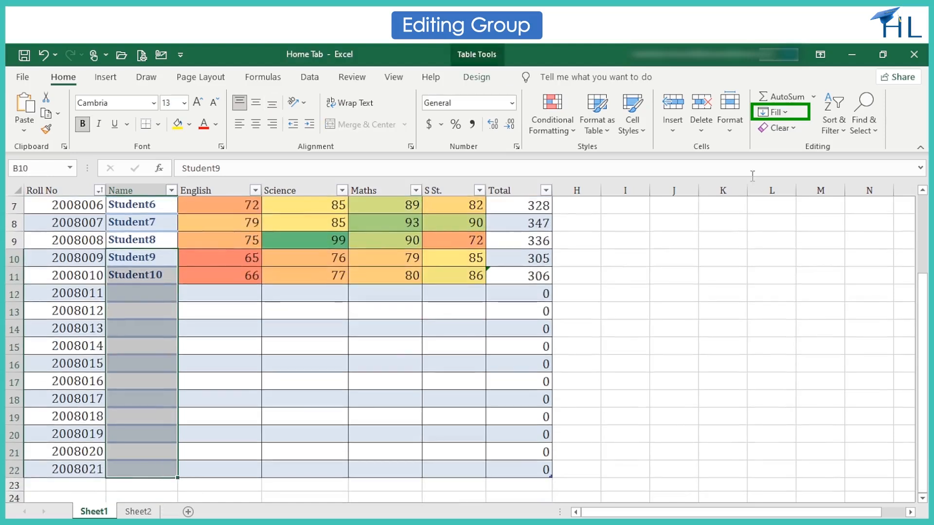
{"action": "left_click", "coordinate": [773, 112]}
{"action": "left_click", "coordinate": [795, 225]}
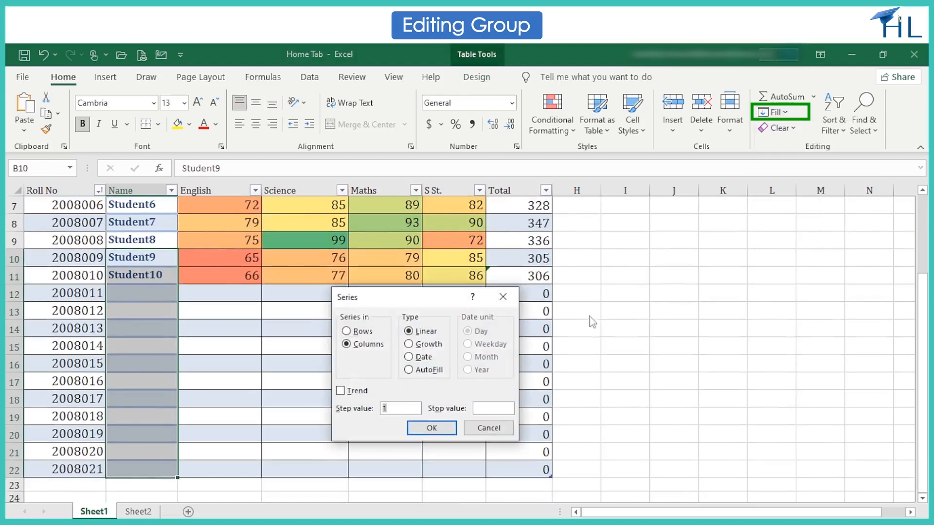
{"action": "left_click", "coordinate": [440, 371]}
{"action": "left_click", "coordinate": [432, 427]}
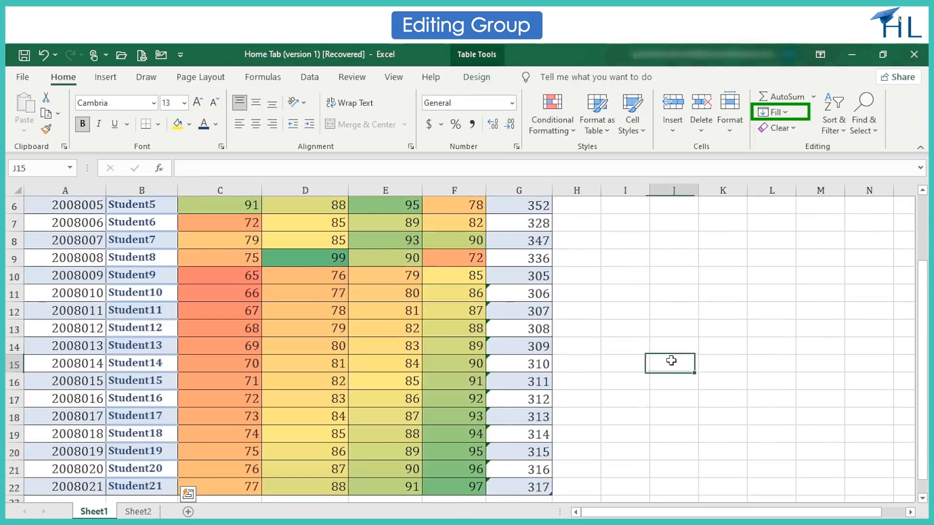
{"action": "left_click", "coordinate": [793, 129]}
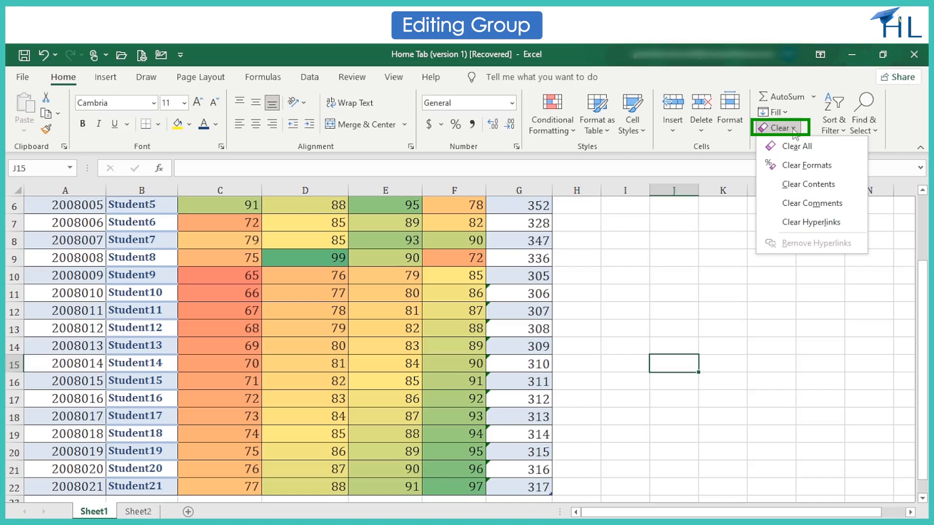
{"action": "left_click", "coordinate": [781, 298]}
Step: Sort the student records by the Total column from smallest to largest
{"action": "left_click_drag", "start_coordinate": [922, 302], "coordinate": [923, 234]}
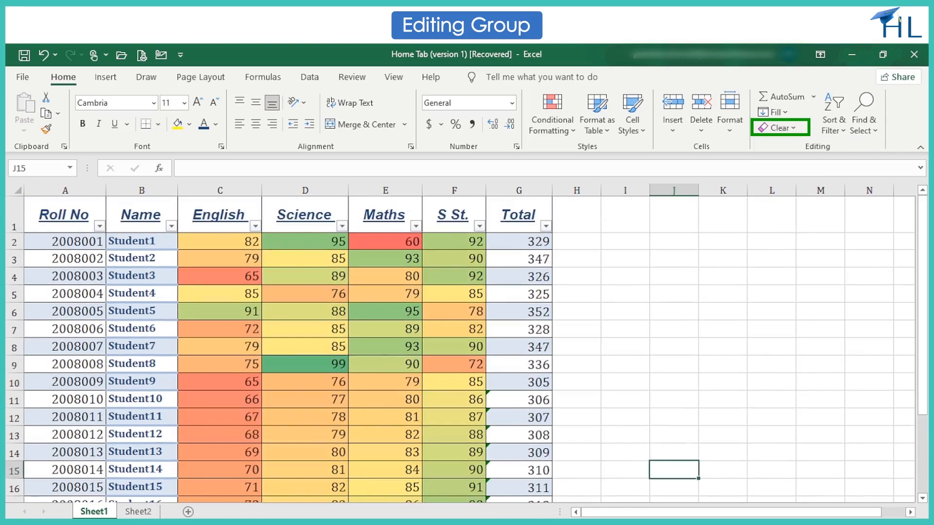
{"action": "left_click", "coordinate": [534, 223]}
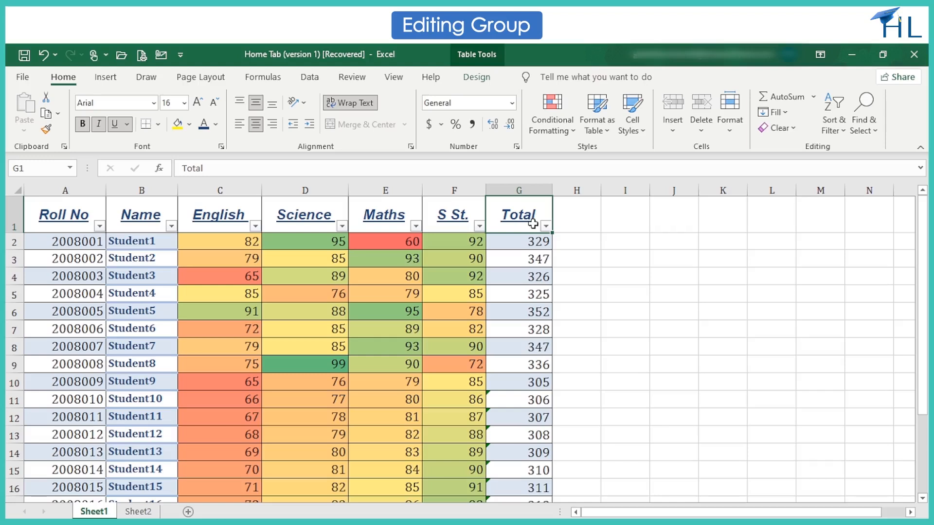
{"action": "left_click", "coordinate": [522, 241]}
{"action": "key", "text": "shift+Down"}
{"action": "key", "text": "shift+Down"}
{"action": "key", "text": "shift+Down"}
{"action": "key", "text": "shift+Down"}
{"action": "key", "text": "shift+Down"}
{"action": "key", "text": "shift+Down"}
{"action": "key", "text": "shift+Down"}
{"action": "key", "text": "shift+Down"}
{"action": "key", "text": "shift+Down"}
{"action": "key", "text": "shift+Down"}
{"action": "key", "text": "shift+Down"}
{"action": "key", "text": "shift+Down"}
{"action": "key", "text": "shift+Down"}
{"action": "key", "text": "shift+Down"}
{"action": "key", "text": "shift+Down"}
{"action": "key", "text": "shift+Down"}
{"action": "key", "text": "shift+Down"}
{"action": "key", "text": "shift+Down"}
{"action": "key", "text": "shift+Down"}
{"action": "key", "text": "shift+Down"}
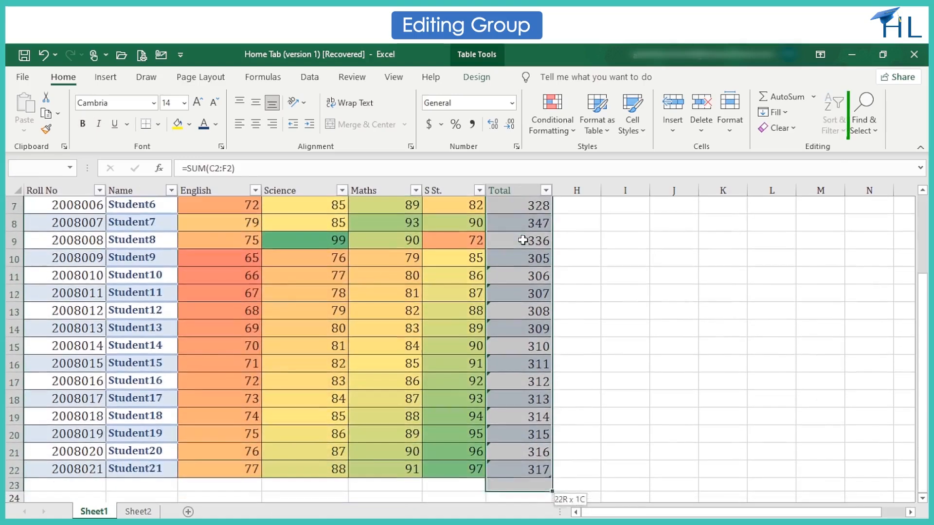
{"action": "left_click", "coordinate": [834, 126]}
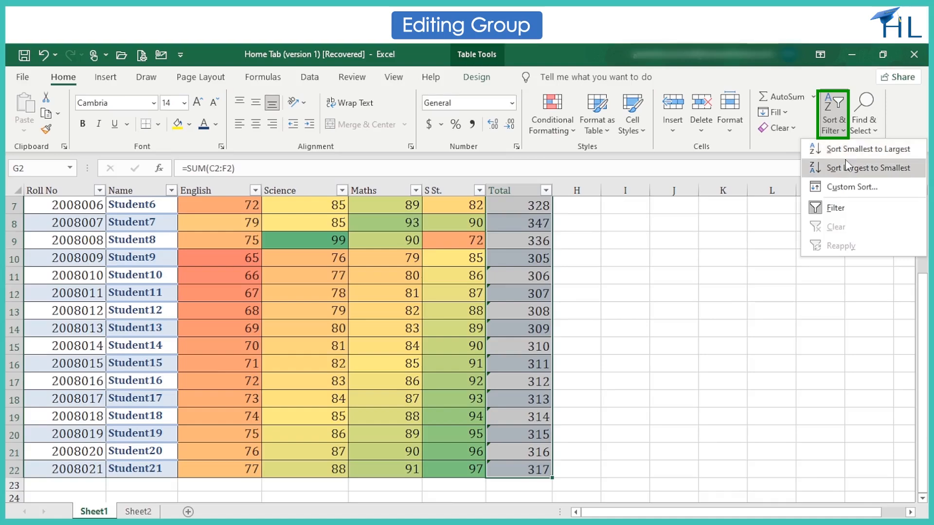
{"action": "left_click", "coordinate": [849, 149]}
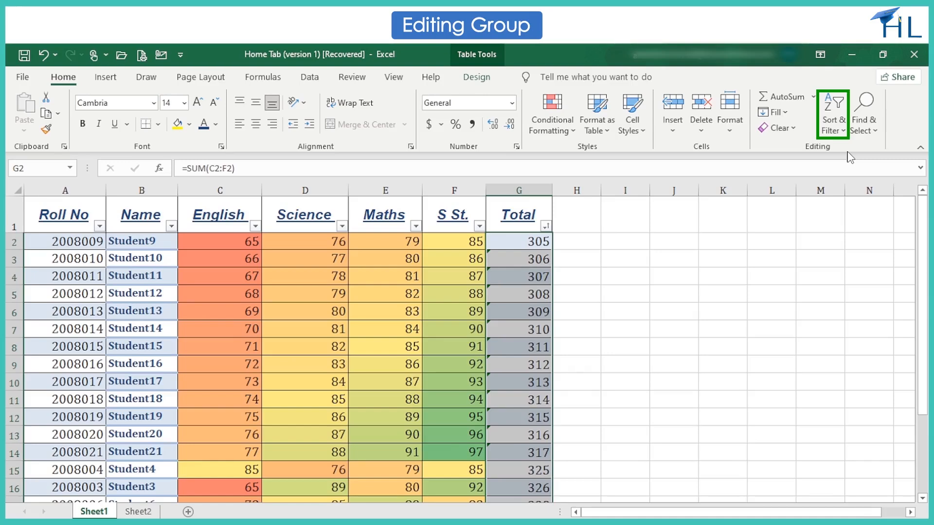
Step: Turn the filter on the table's header row off and back on
{"action": "left_click", "coordinate": [832, 138]}
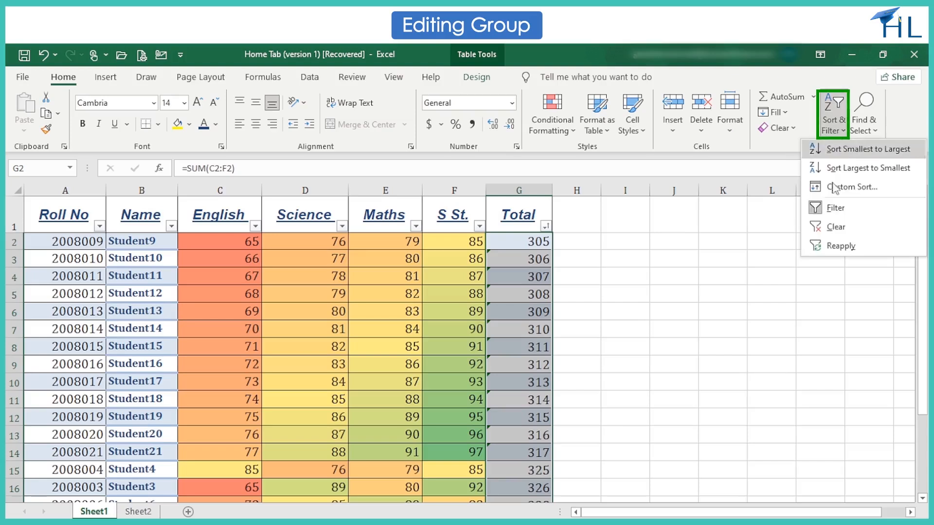
{"action": "left_click", "coordinate": [832, 209]}
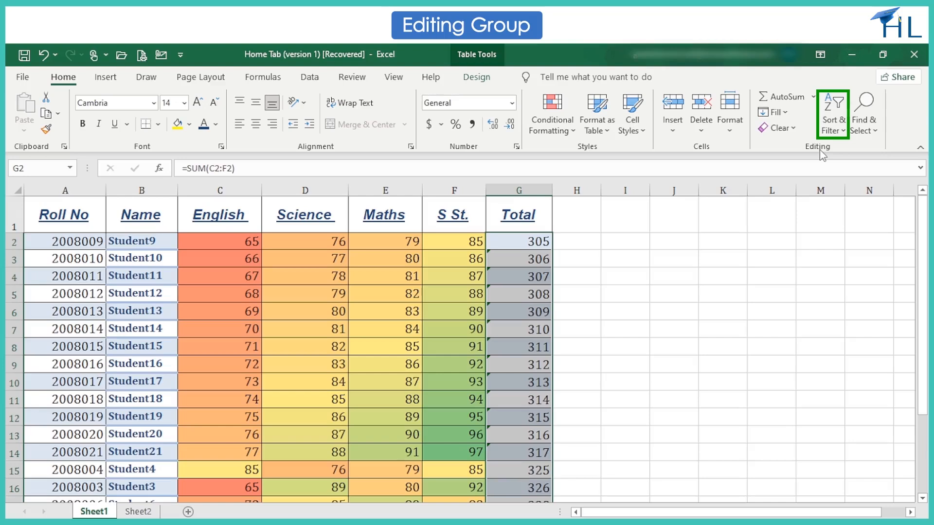
{"action": "left_click", "coordinate": [834, 121]}
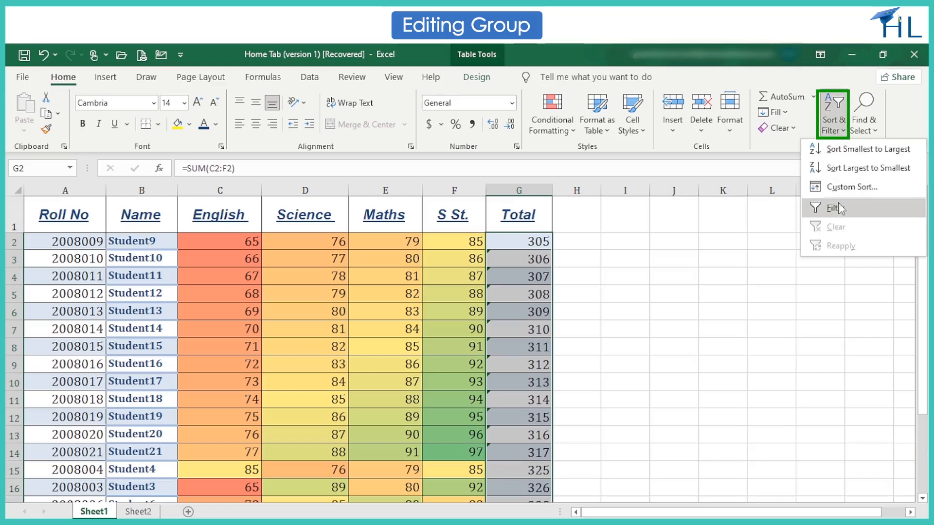
{"action": "left_click", "coordinate": [838, 208]}
{"action": "left_click", "coordinate": [667, 325]}
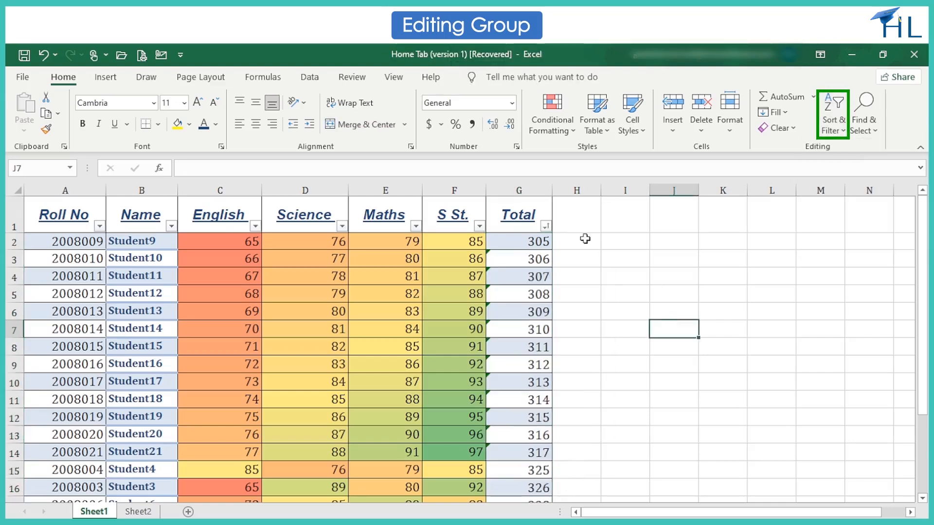
Step: Filter the Total column to show only students whose total is greater than or equal to 340
{"action": "left_click", "coordinate": [545, 226]}
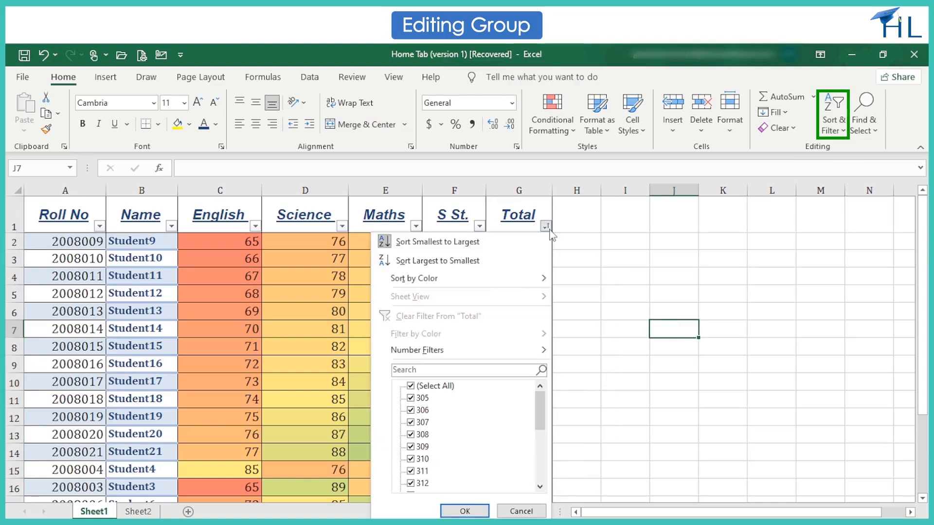
{"action": "mouse_move", "coordinate": [476, 356]}
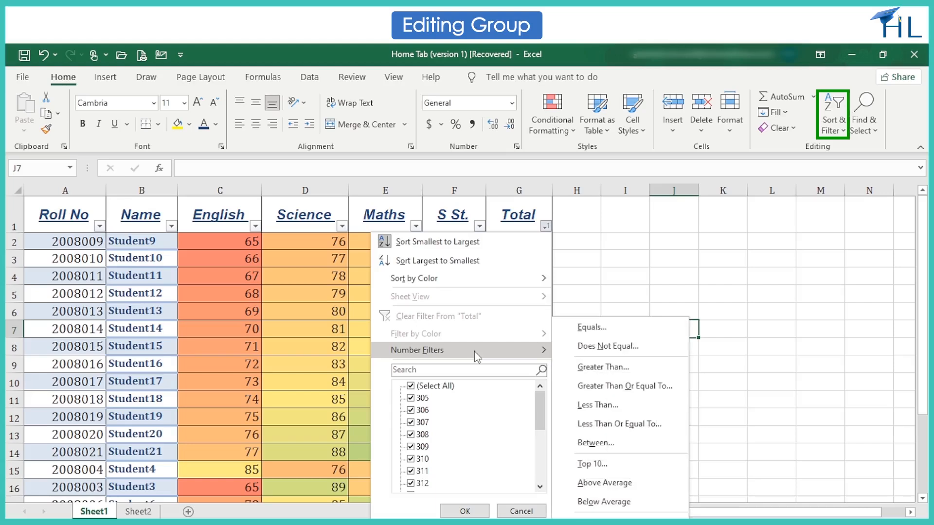
{"action": "left_click", "coordinate": [602, 386]}
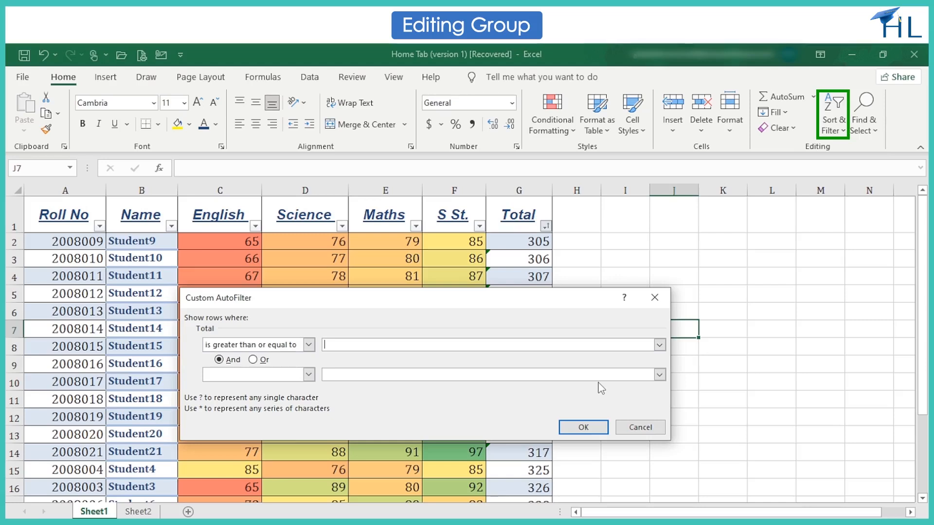
{"action": "type", "text": "340"}
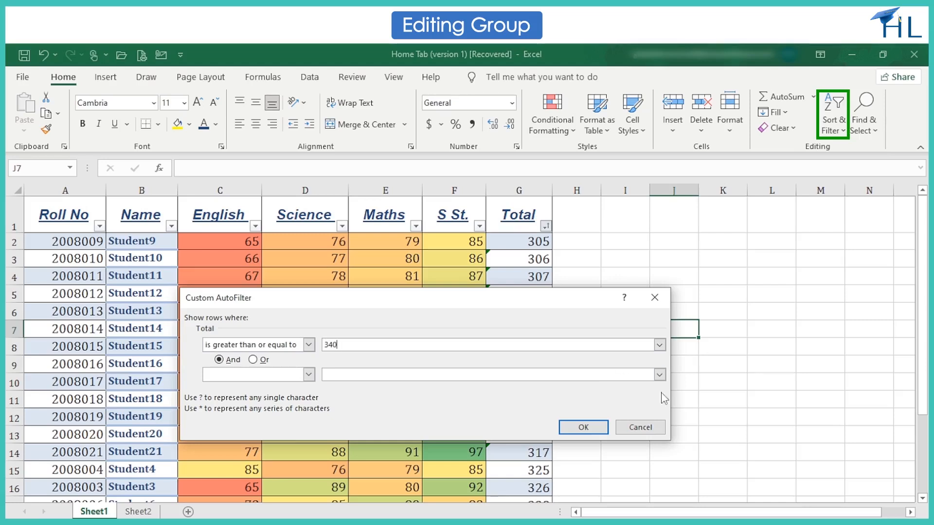
{"action": "left_click", "coordinate": [590, 426]}
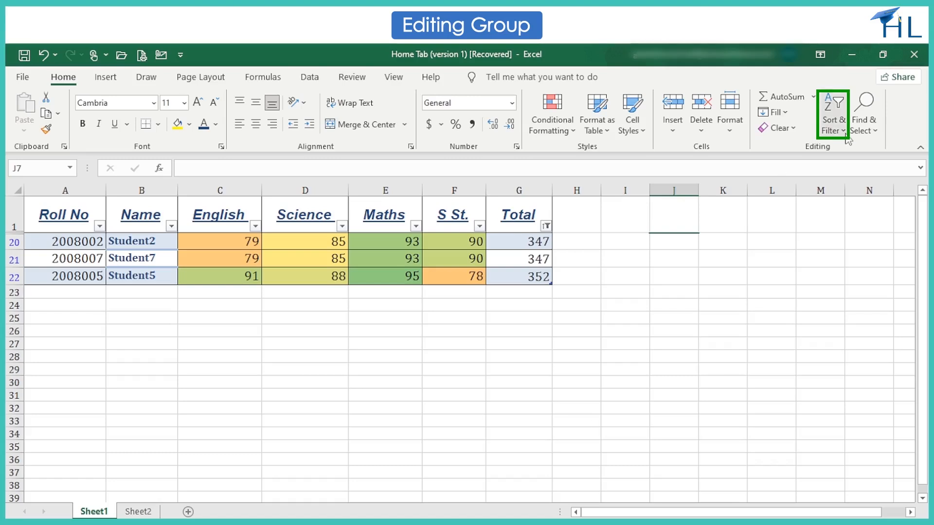
Step: Try to turn off the table's filter while the cell outside the table is selected
{"action": "left_click", "coordinate": [834, 115]}
{"action": "left_click", "coordinate": [843, 208]}
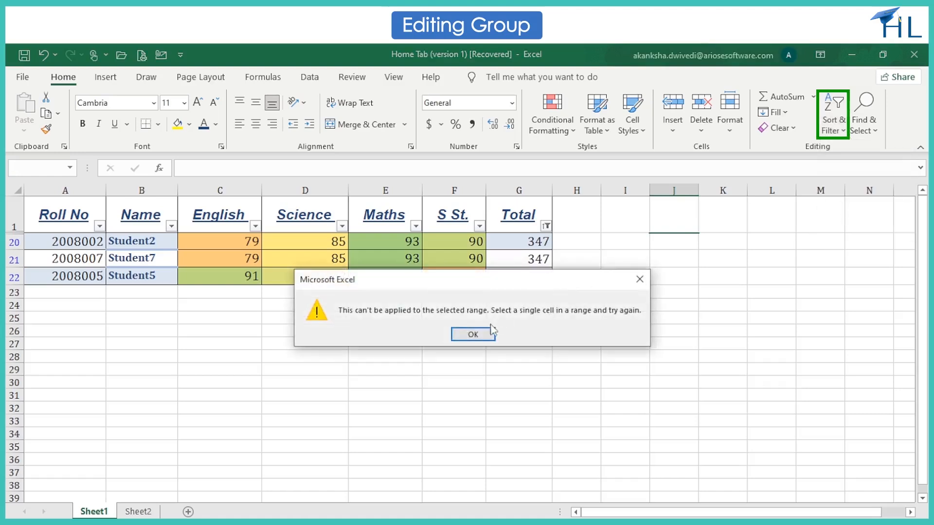
{"action": "left_click", "coordinate": [478, 333]}
Step: Clear the number filter from the Total column
{"action": "left_click", "coordinate": [546, 226]}
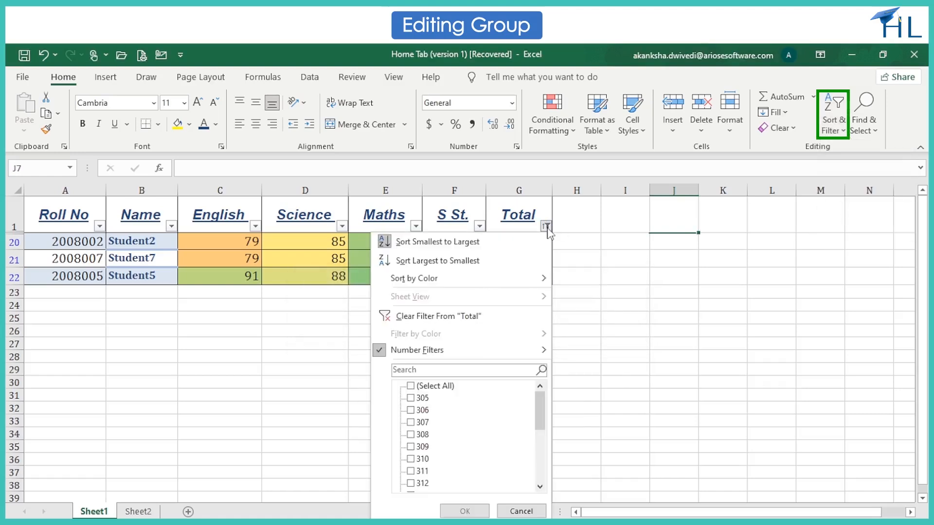
{"action": "left_click", "coordinate": [480, 317]}
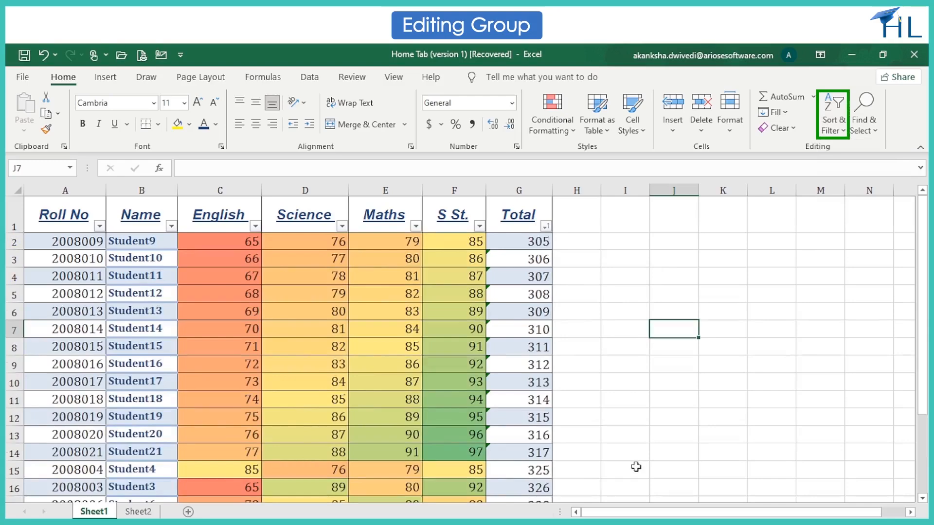